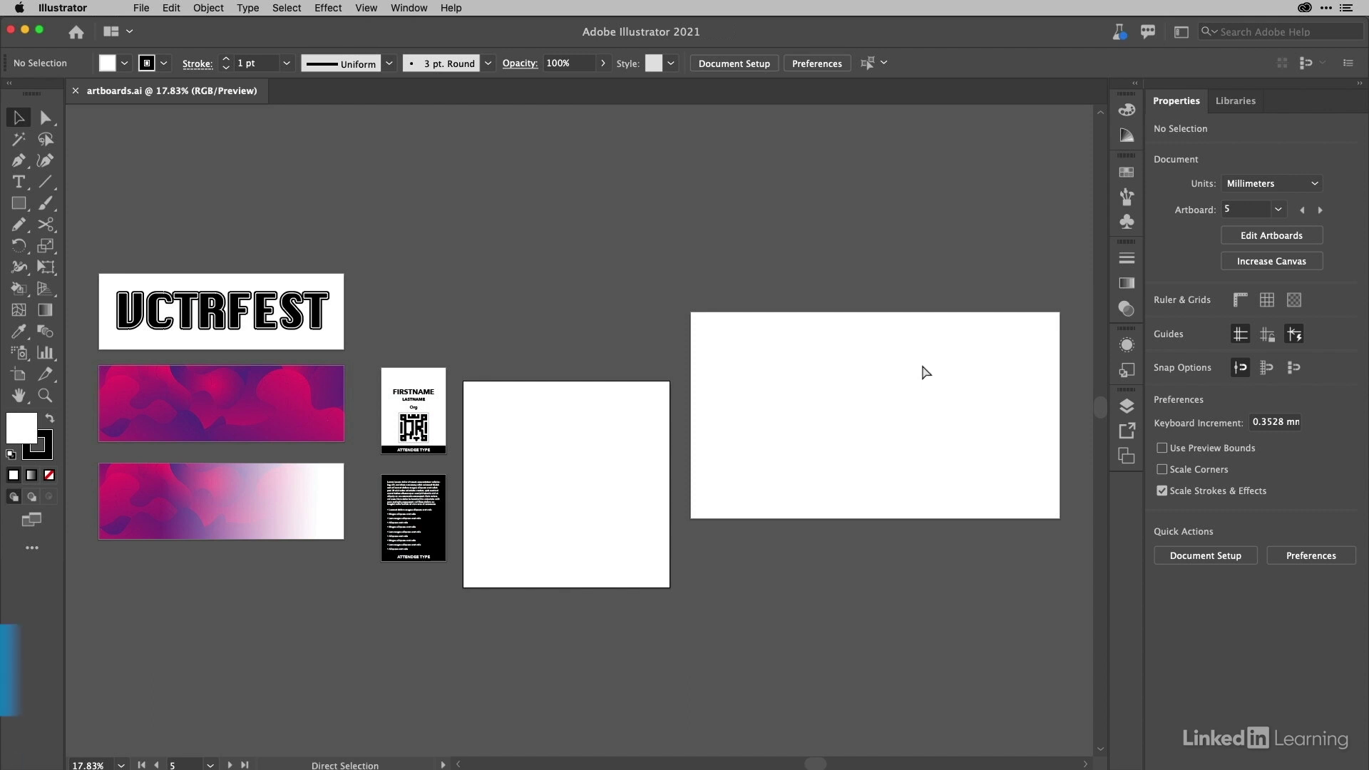
# Step: With the Artboard tool, drag HeaderBG and its gradient above the EventTitle artboard
pyautogui.press('super+0')
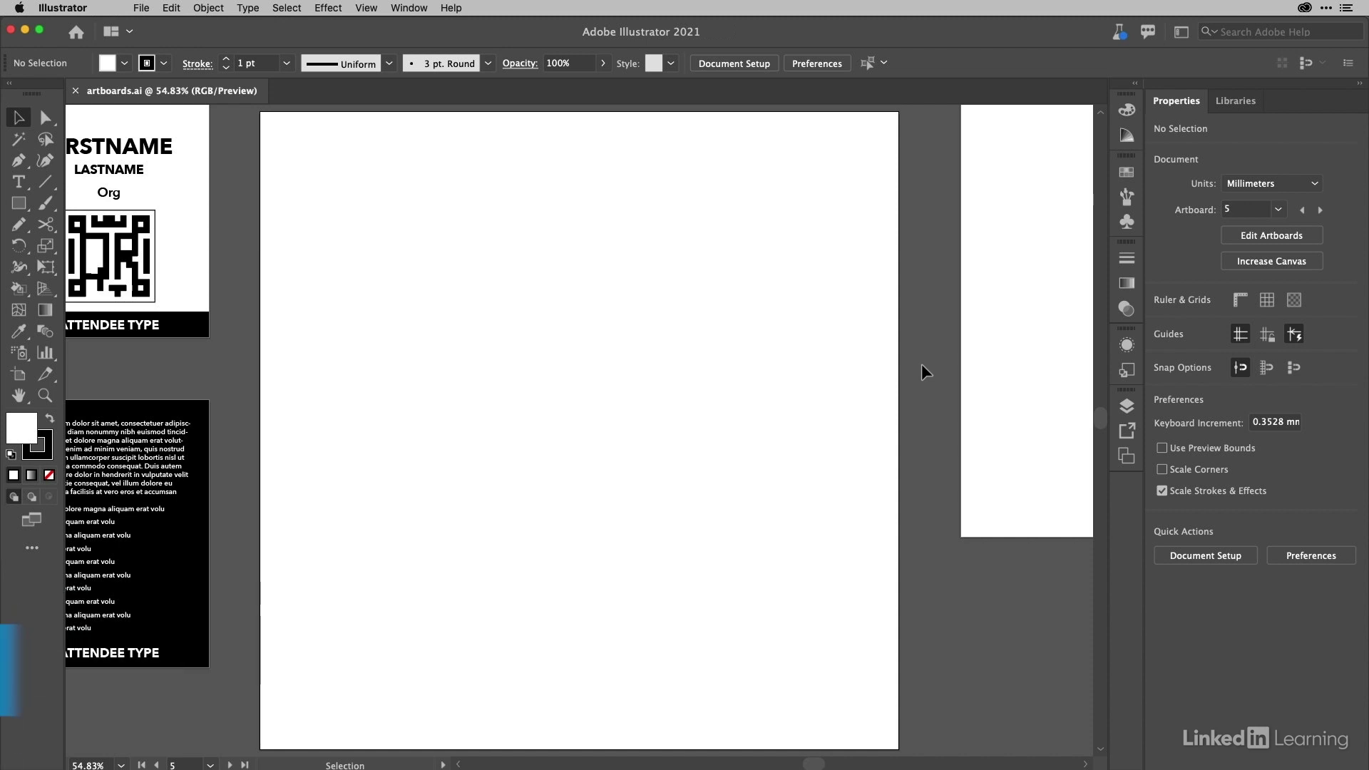
pyautogui.press('alt+super+0')
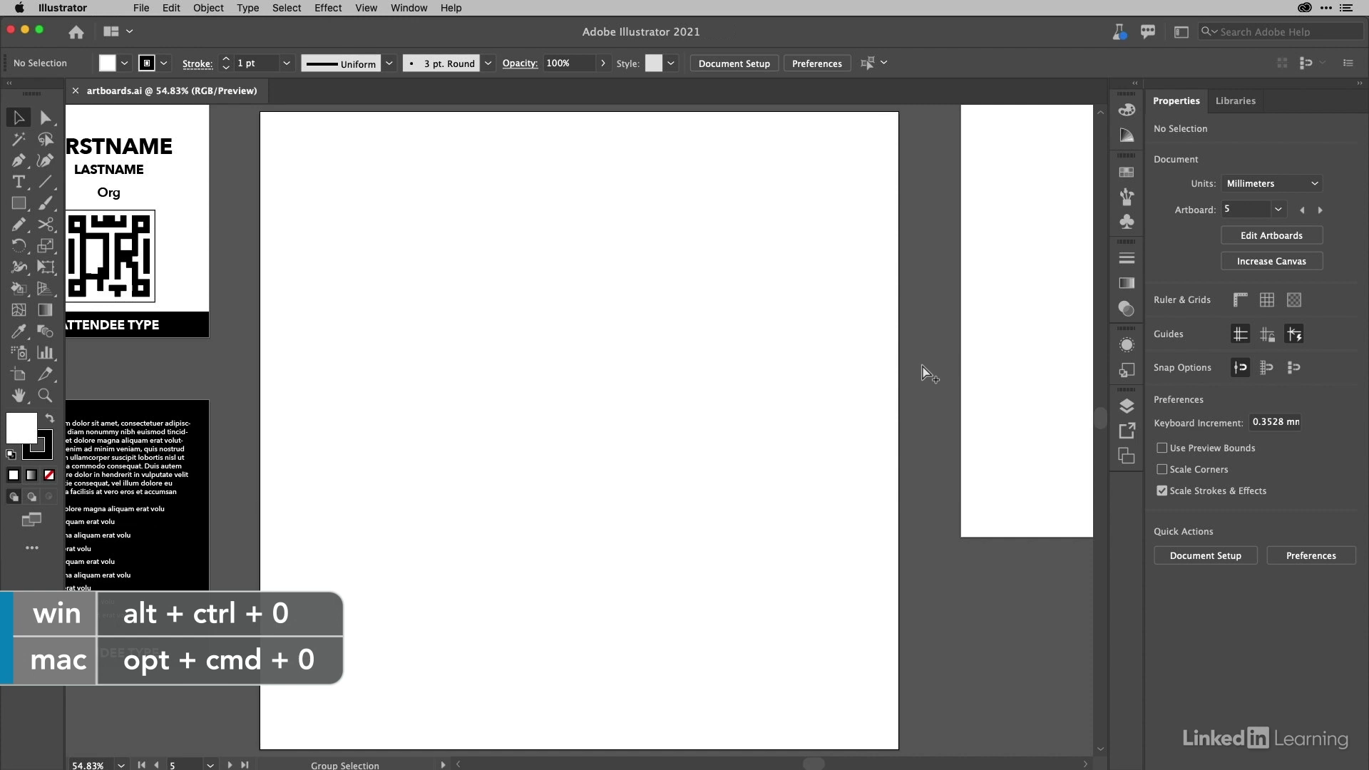
pyautogui.press('alt+super+0')
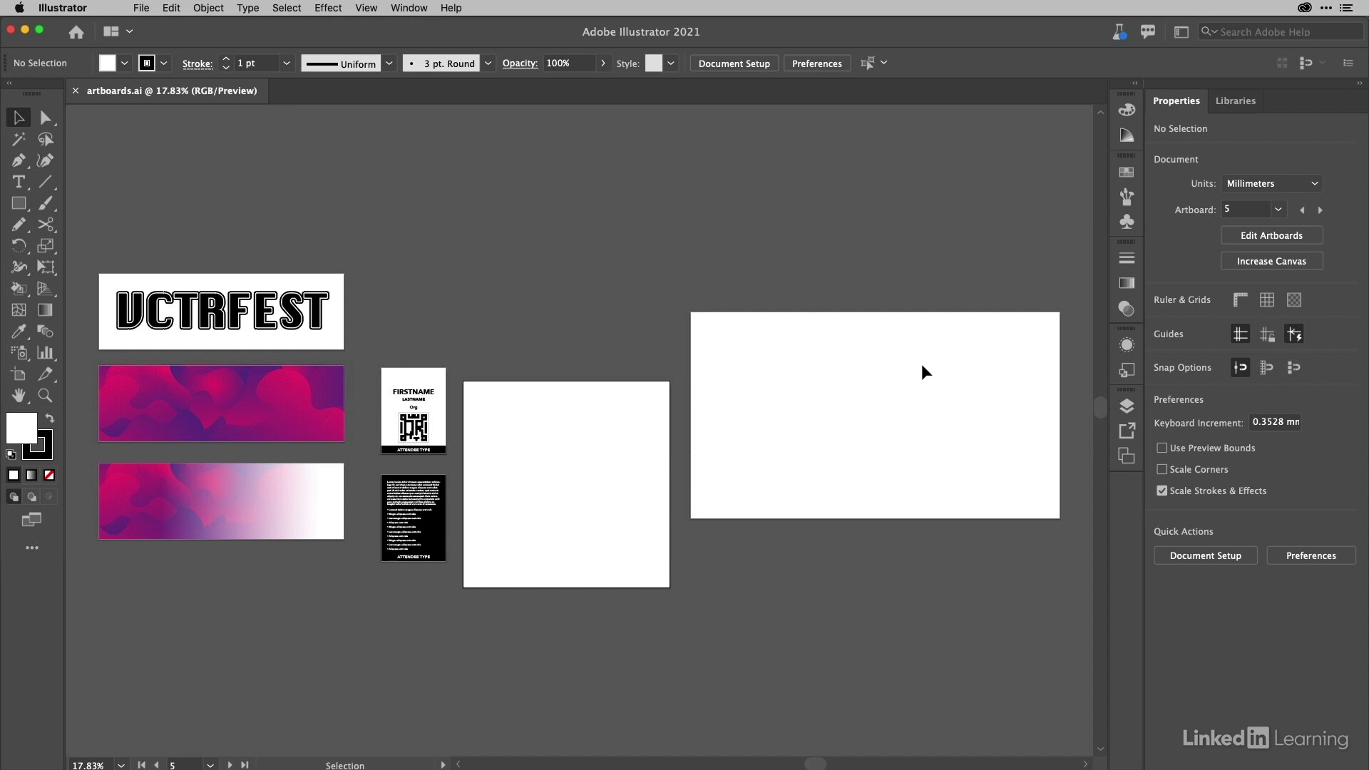
pyautogui.hotkey('shift', 'o')
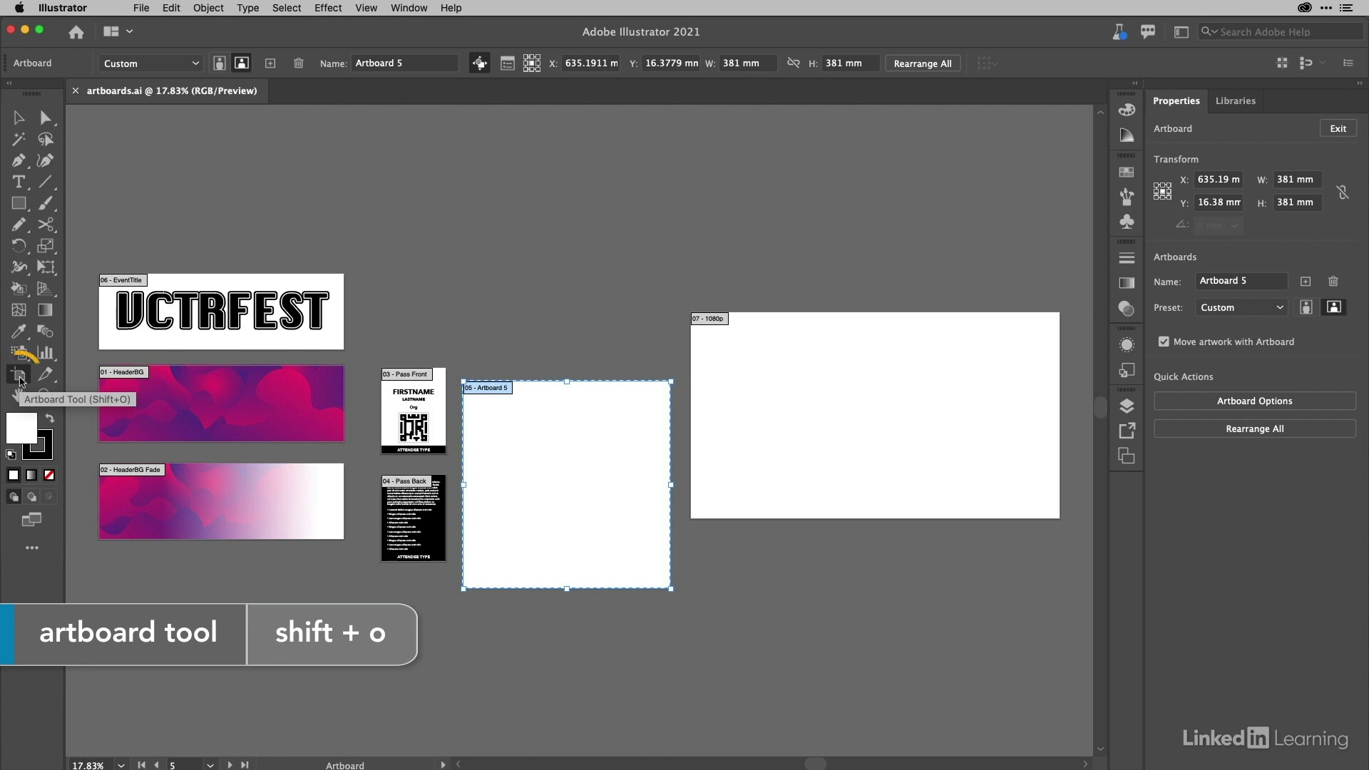
pyautogui.click(20, 377)
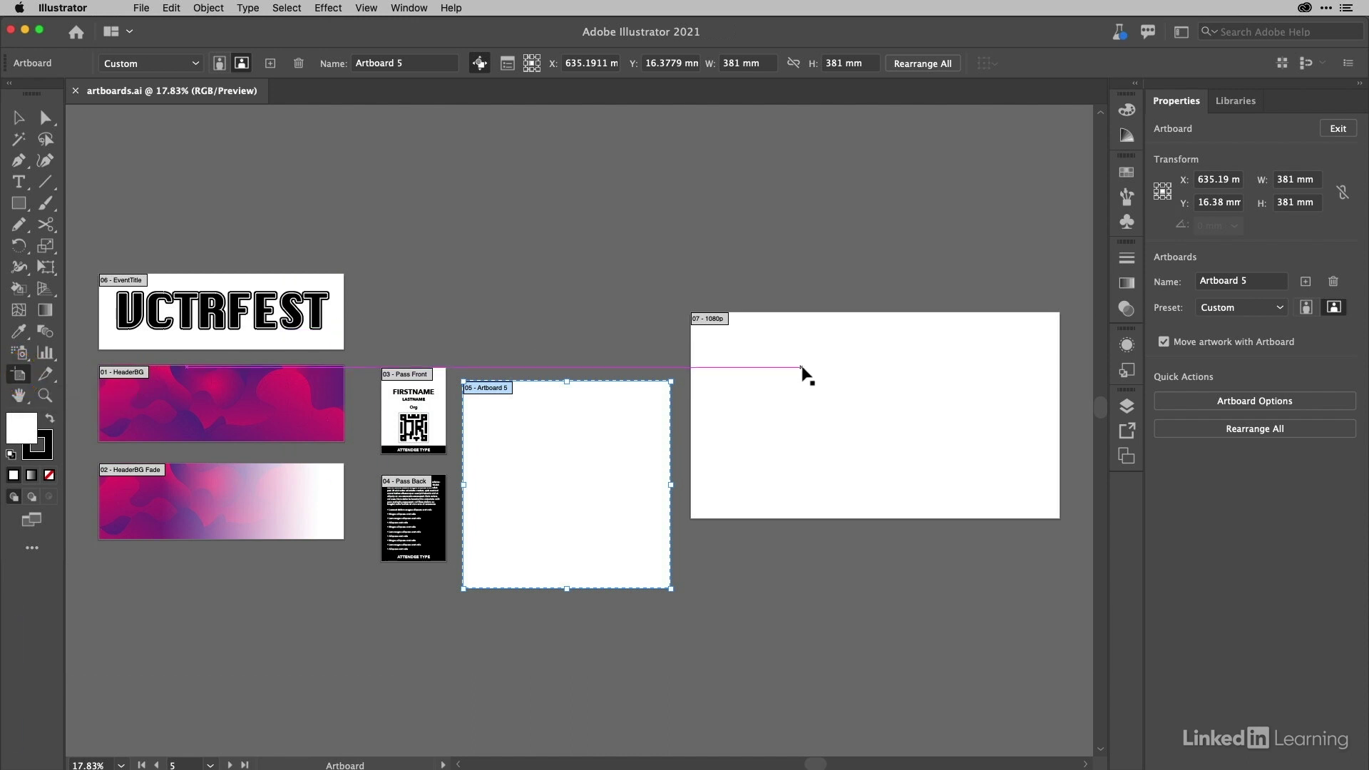
pyautogui.click(802, 368)
pyautogui.click(294, 316)
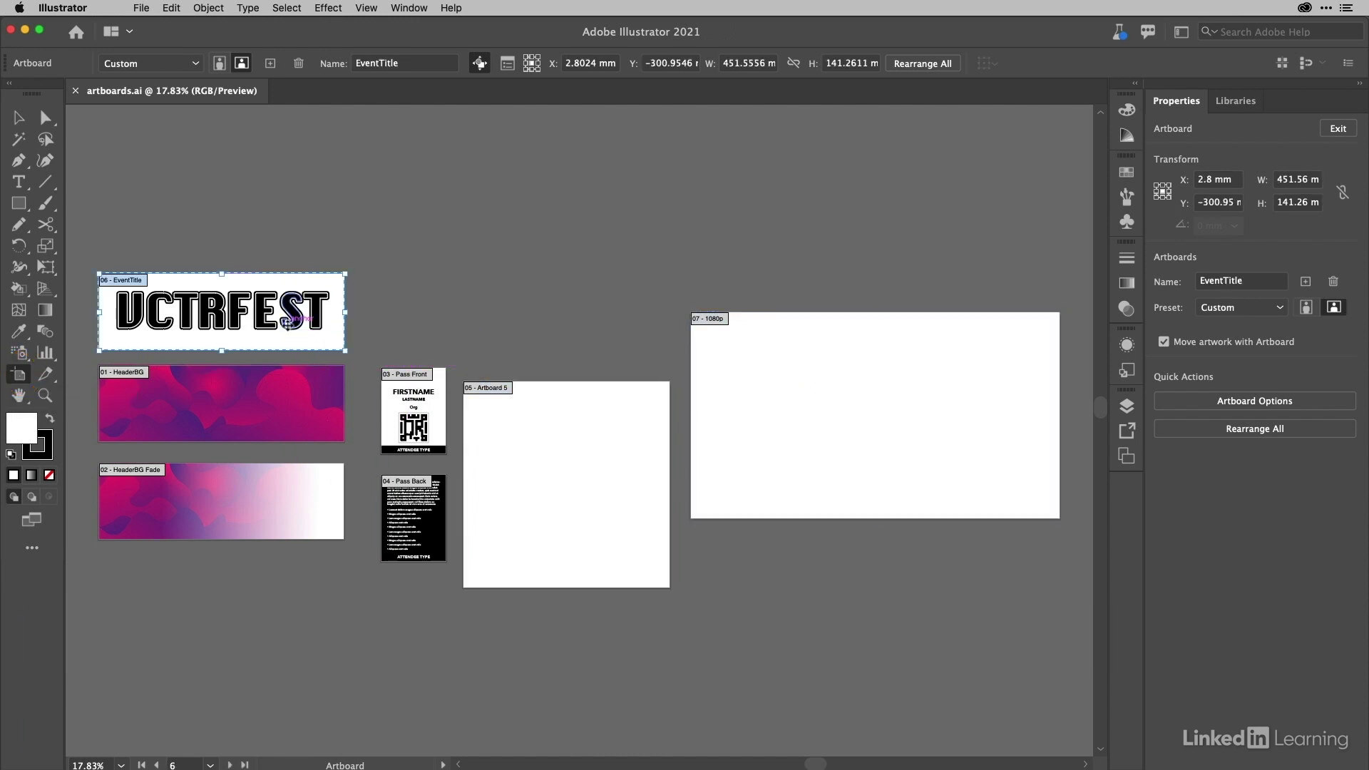
pyautogui.click(281, 390)
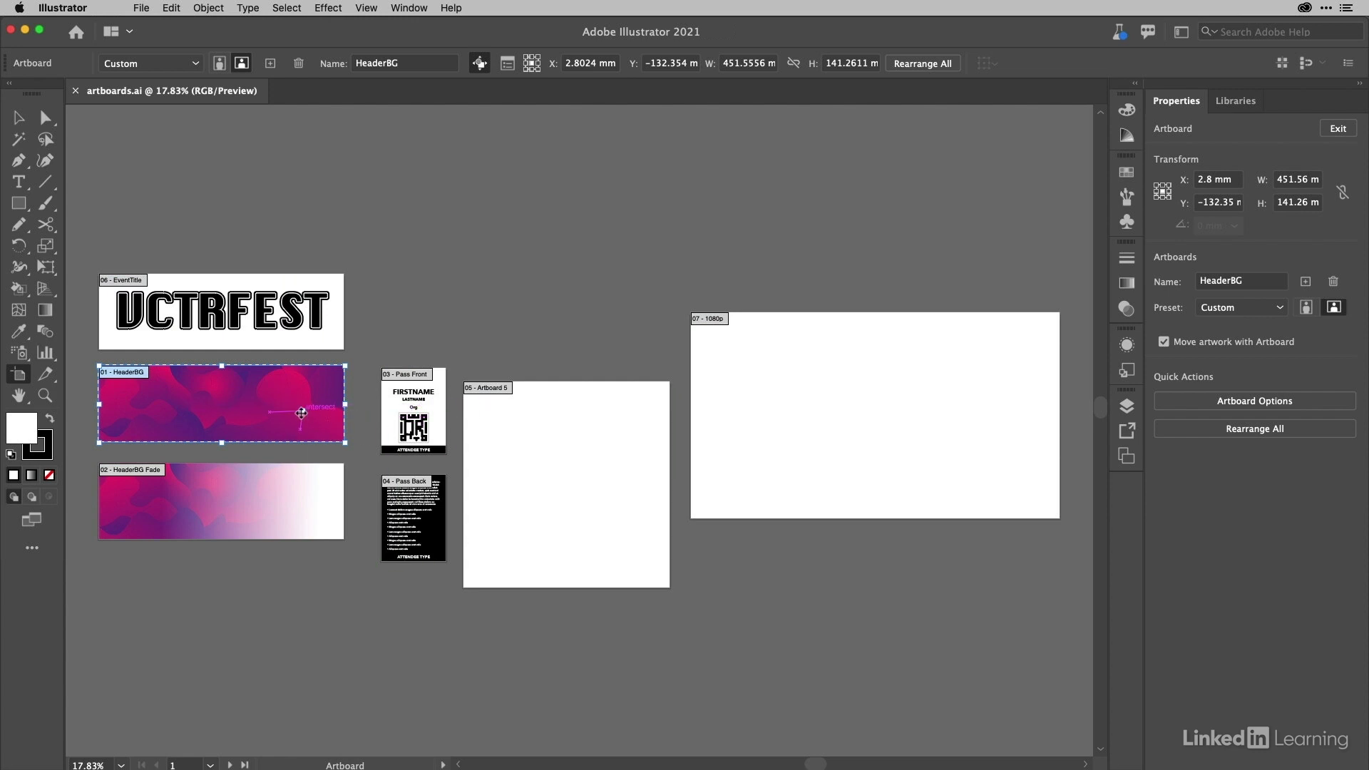
pyautogui.moveTo(300, 407); pyautogui.dragTo(528, 218)
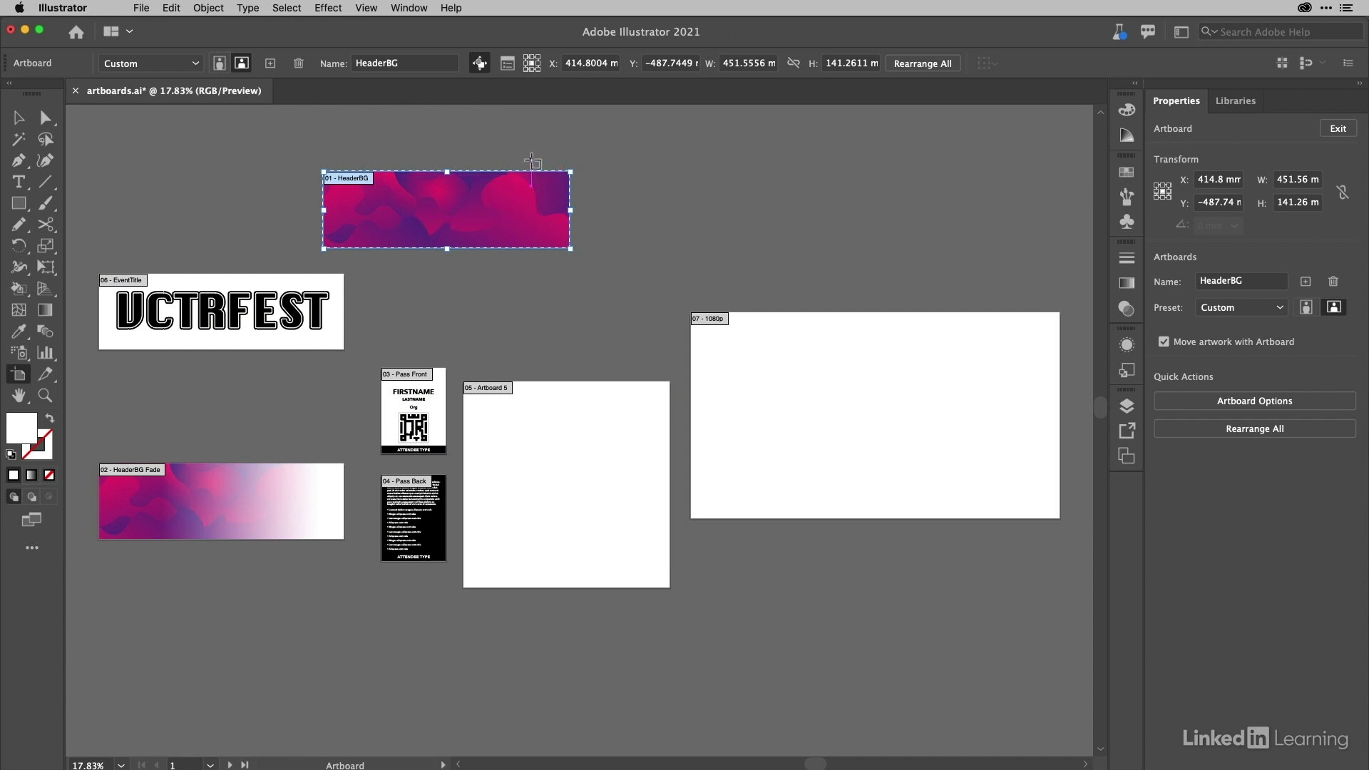
pyautogui.click(532, 158)
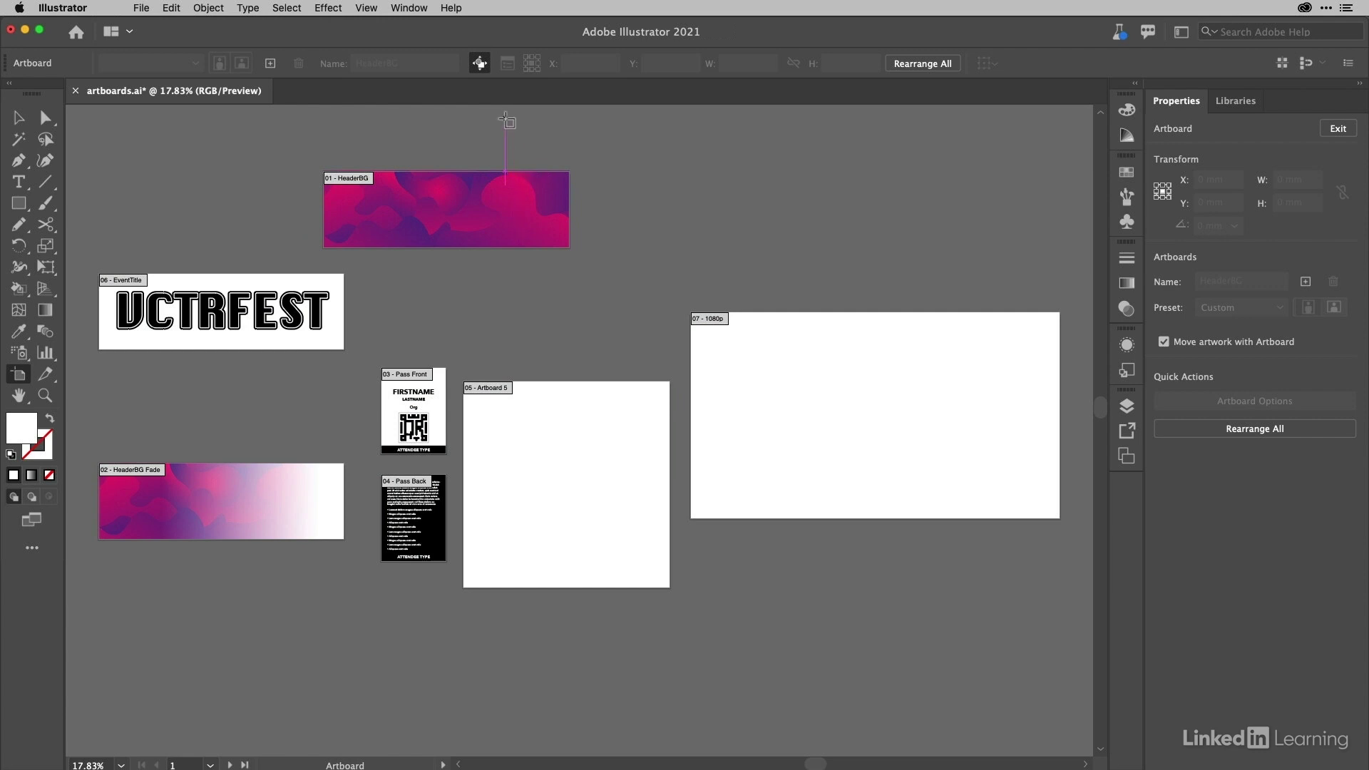
# Step: Create an empty 'HeaderBG copy' artboard right of HeaderBG, leaving the gradient behind
pyautogui.click(455, 191)
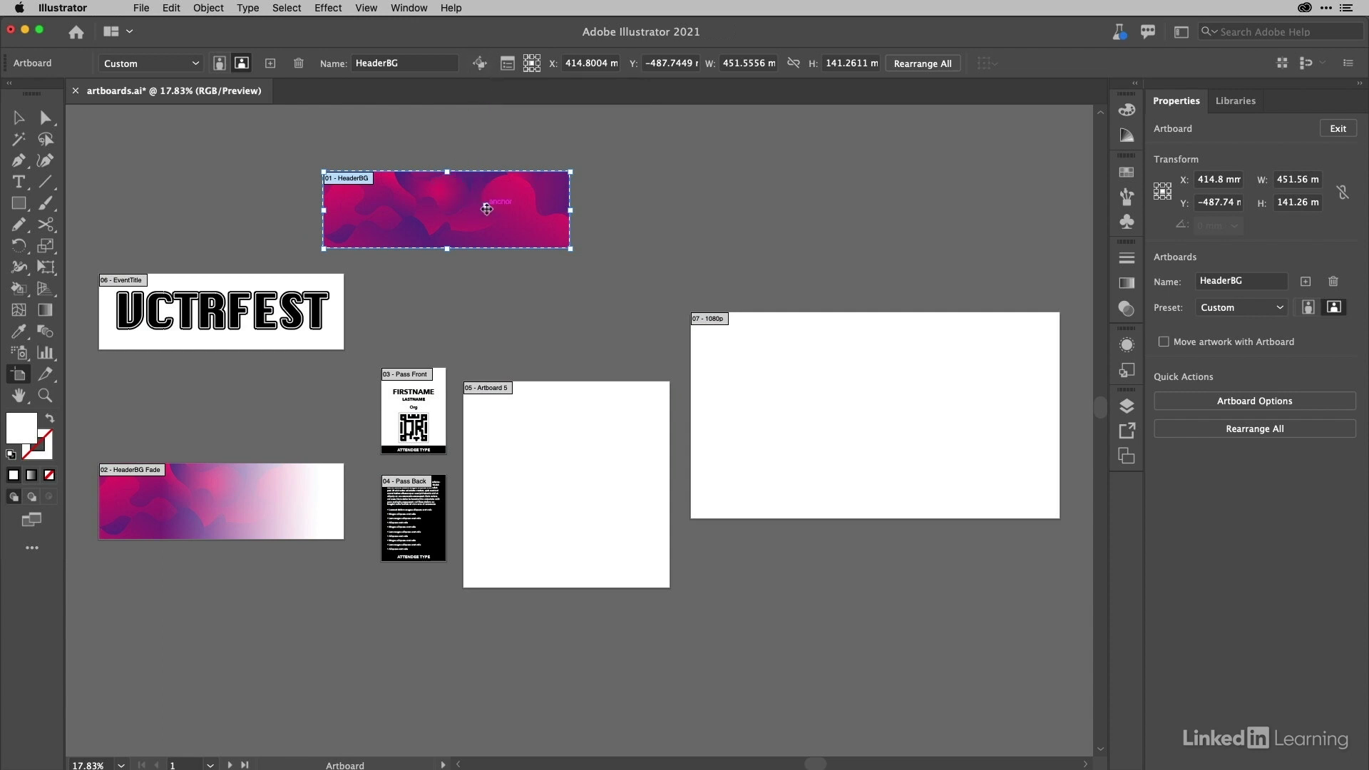
pyautogui.moveTo(487, 205); pyautogui.dragTo(764, 201)
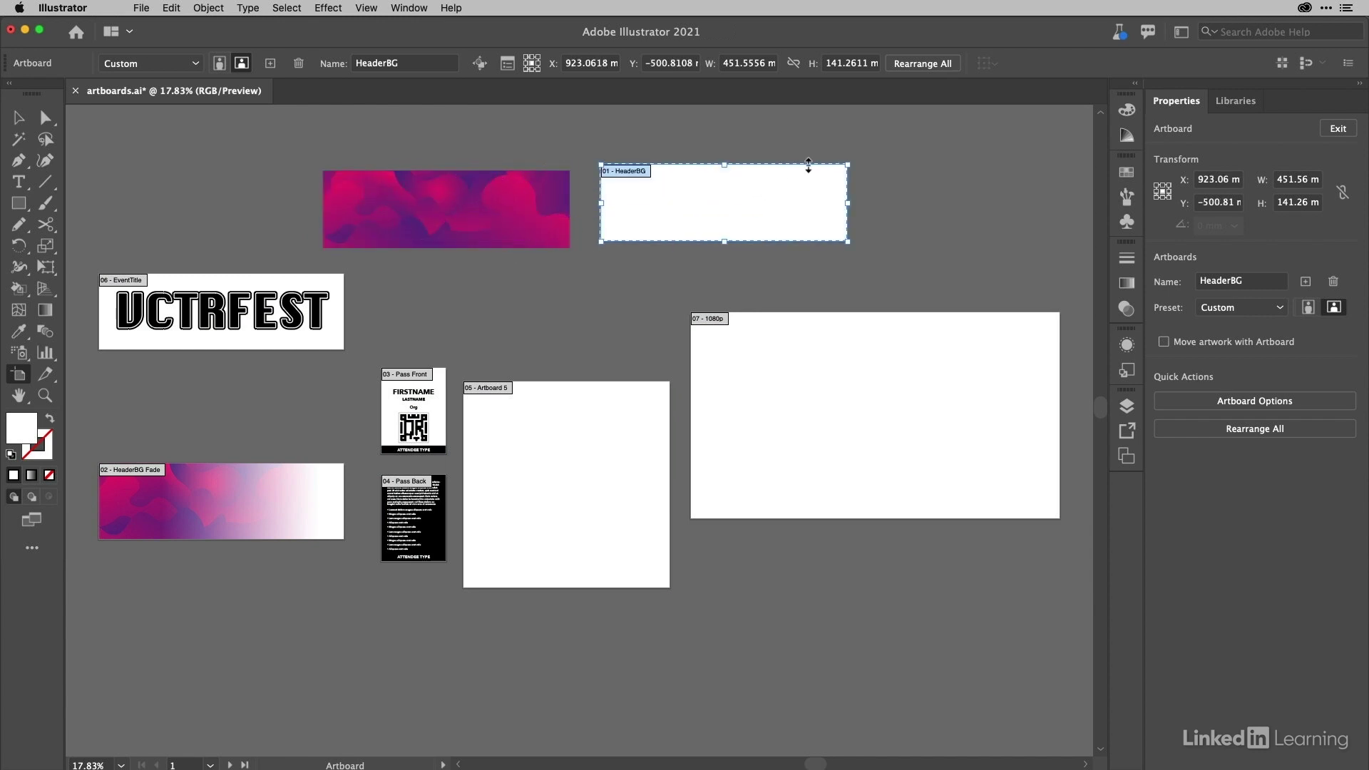
pyautogui.press('super+z')
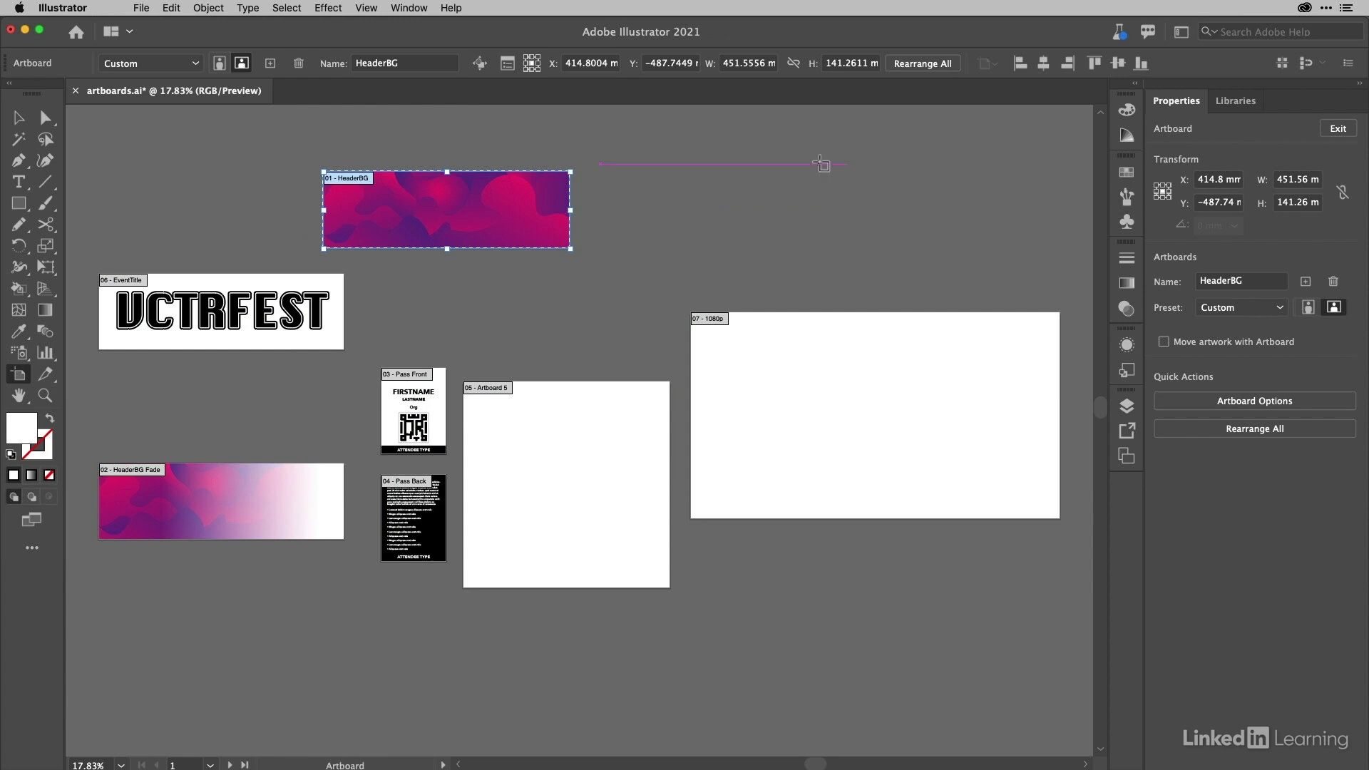
pyautogui.moveTo(534, 214); pyautogui.dragTo(885, 214)
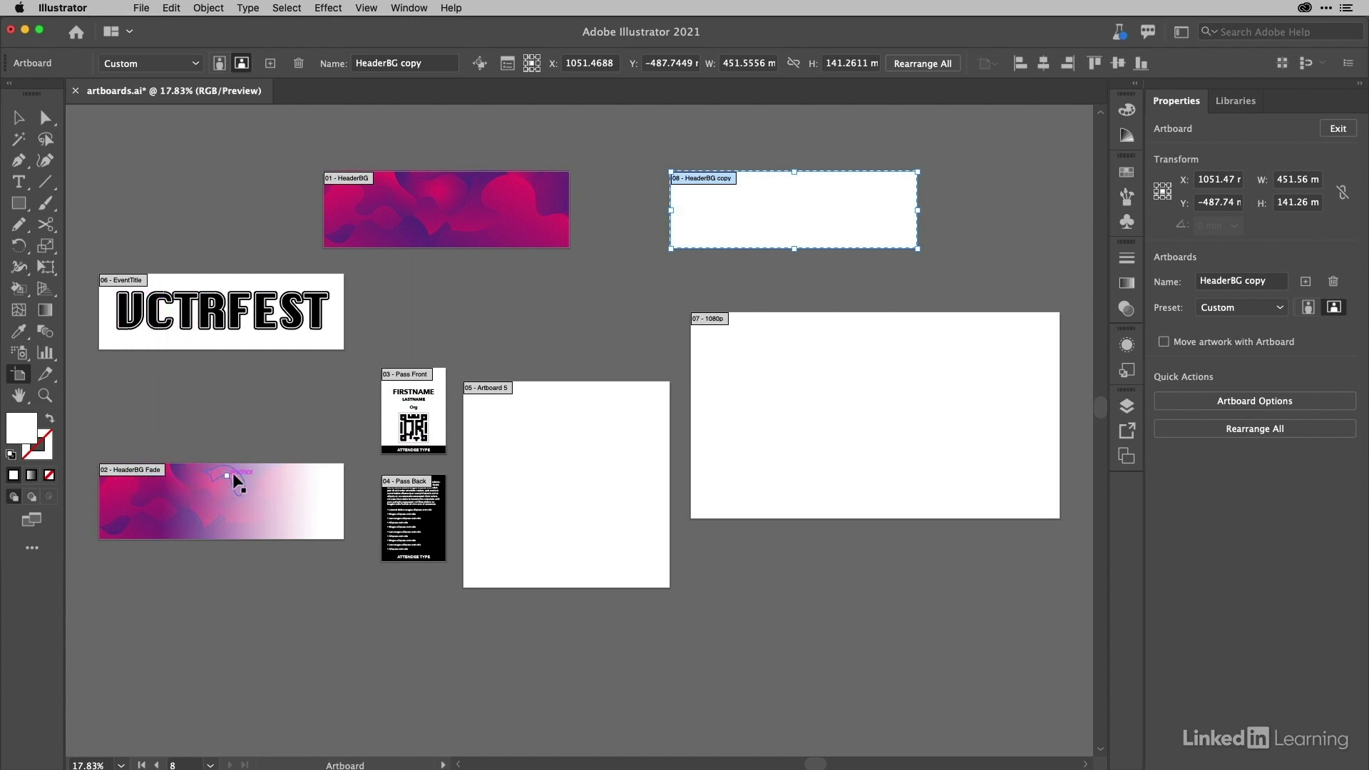
pyautogui.click(524, 396)
# Step: Rename Artboard 5 to Insta1080 and HeaderBG copy to HeaderBG GS, and re-enable Move Artwork with Artboard
pyautogui.click(412, 63)
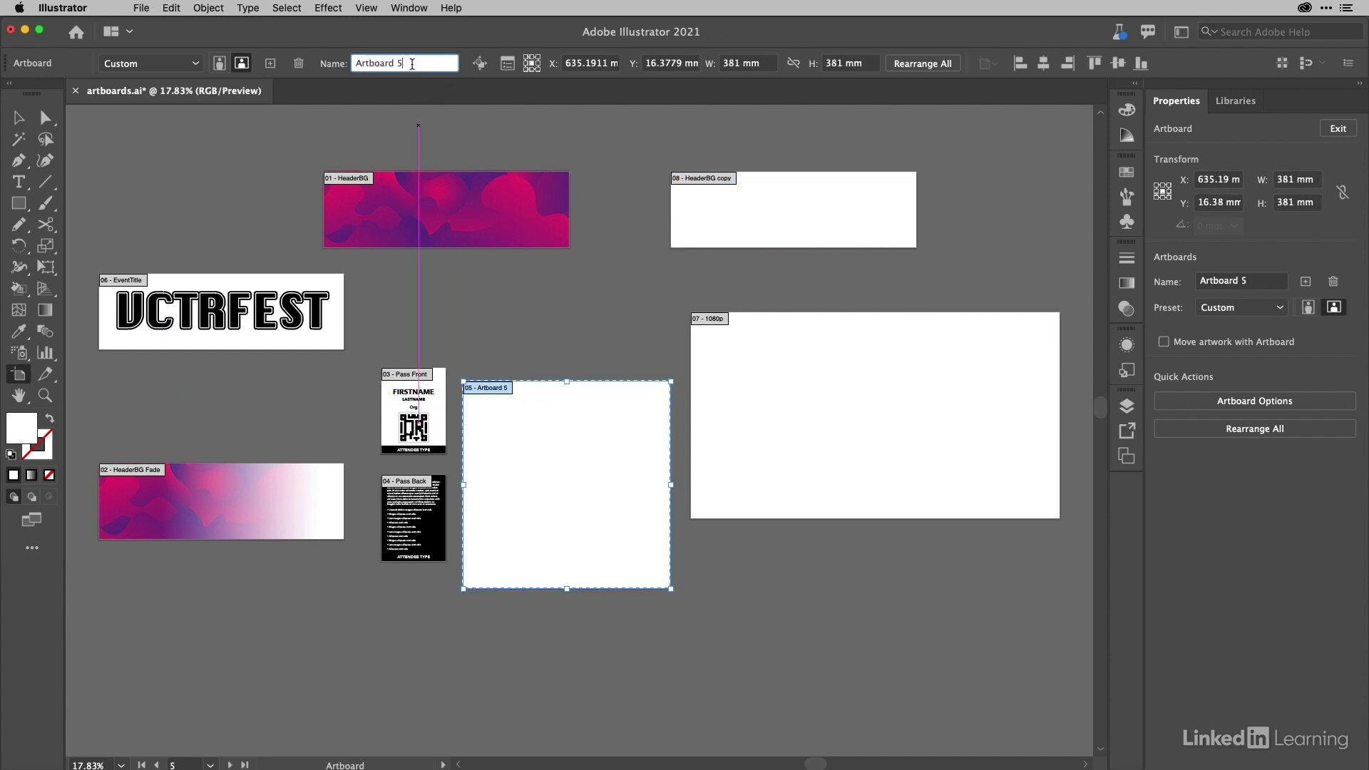
pyautogui.write('Insta1')
pyautogui.write('080')
pyautogui.press('Return')
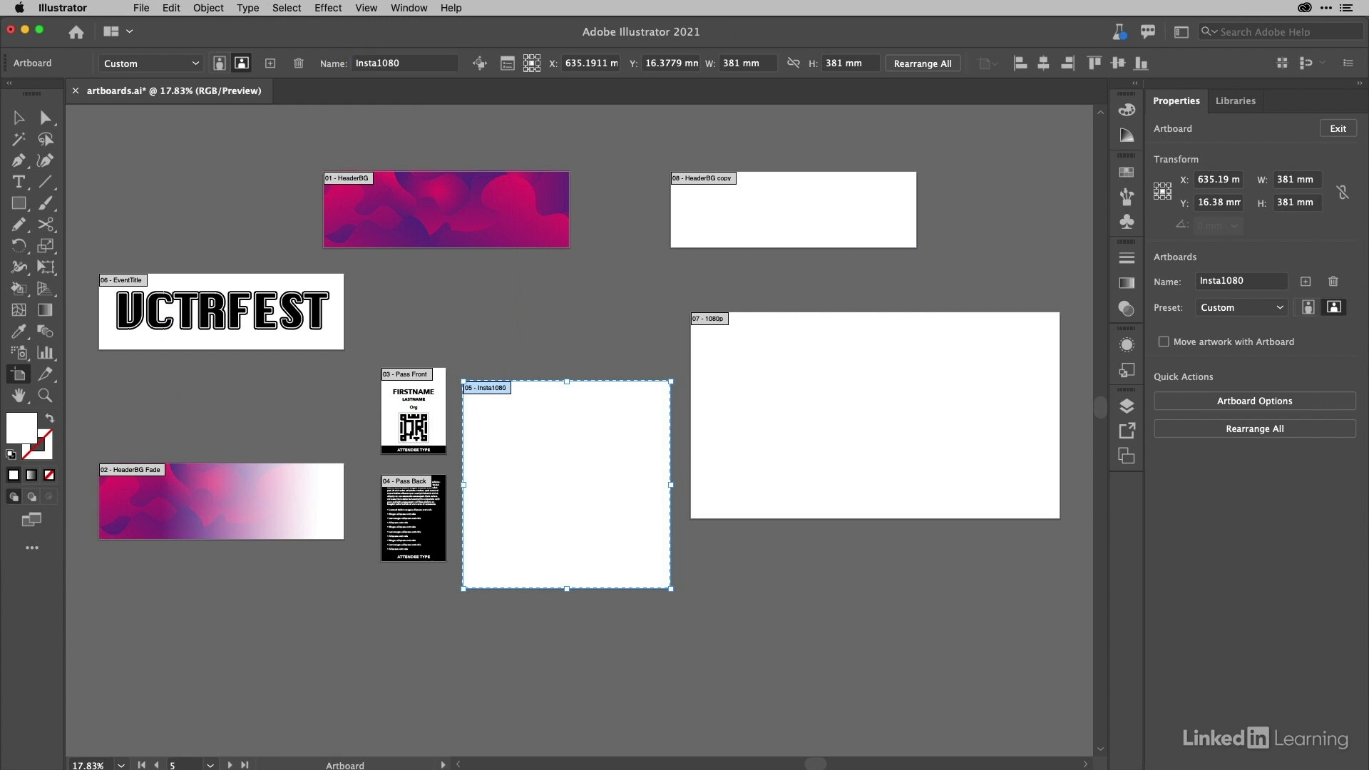
pyautogui.click(738, 209)
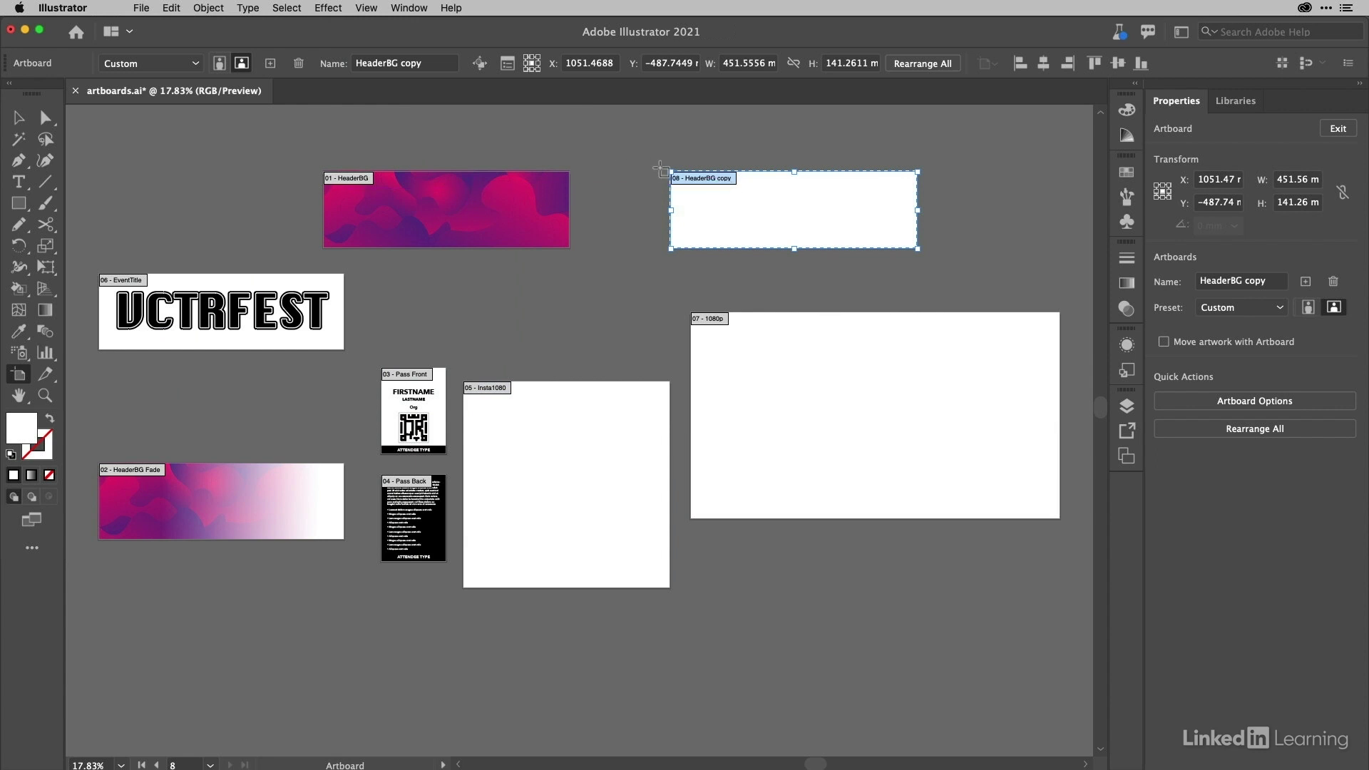
pyautogui.click(406, 62)
pyautogui.moveTo(424, 63); pyautogui.dragTo(398, 65)
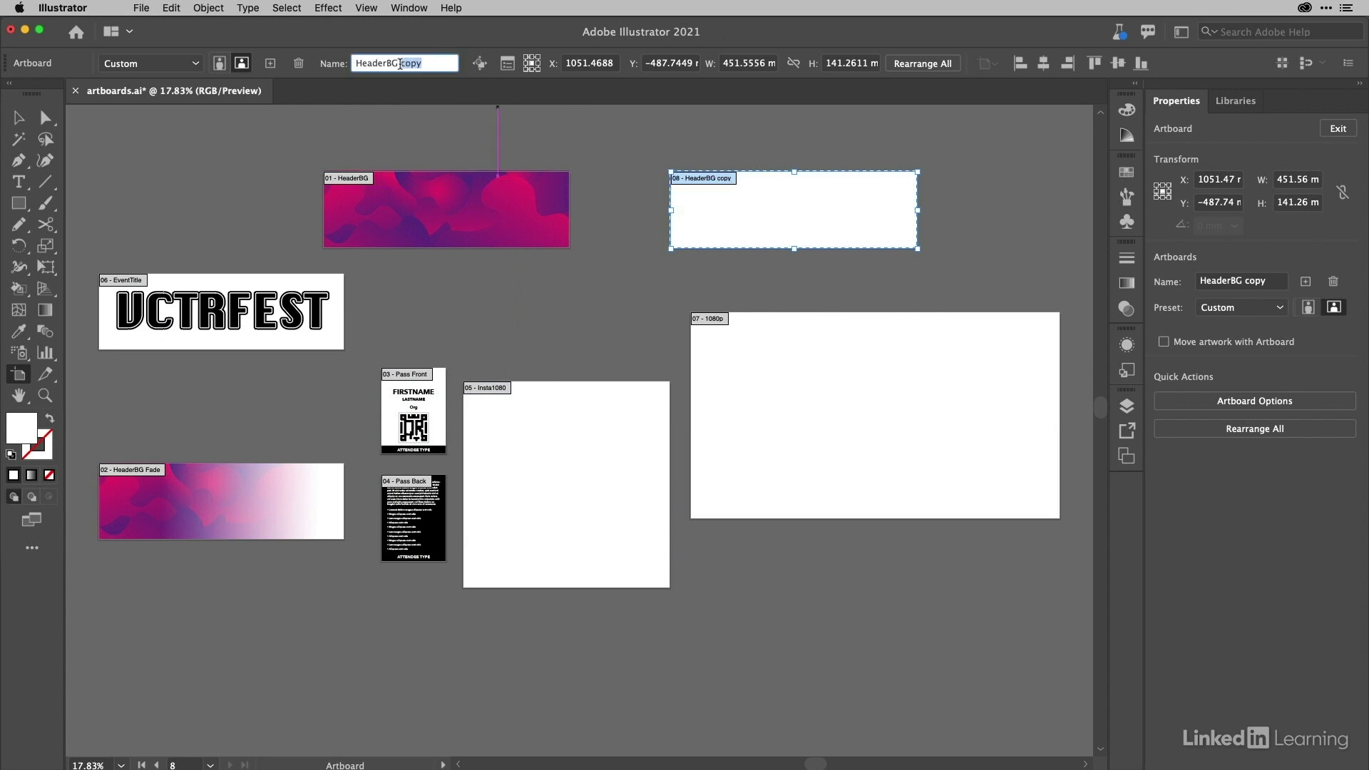
pyautogui.write('G')
pyautogui.write('S')
pyautogui.press('Return')
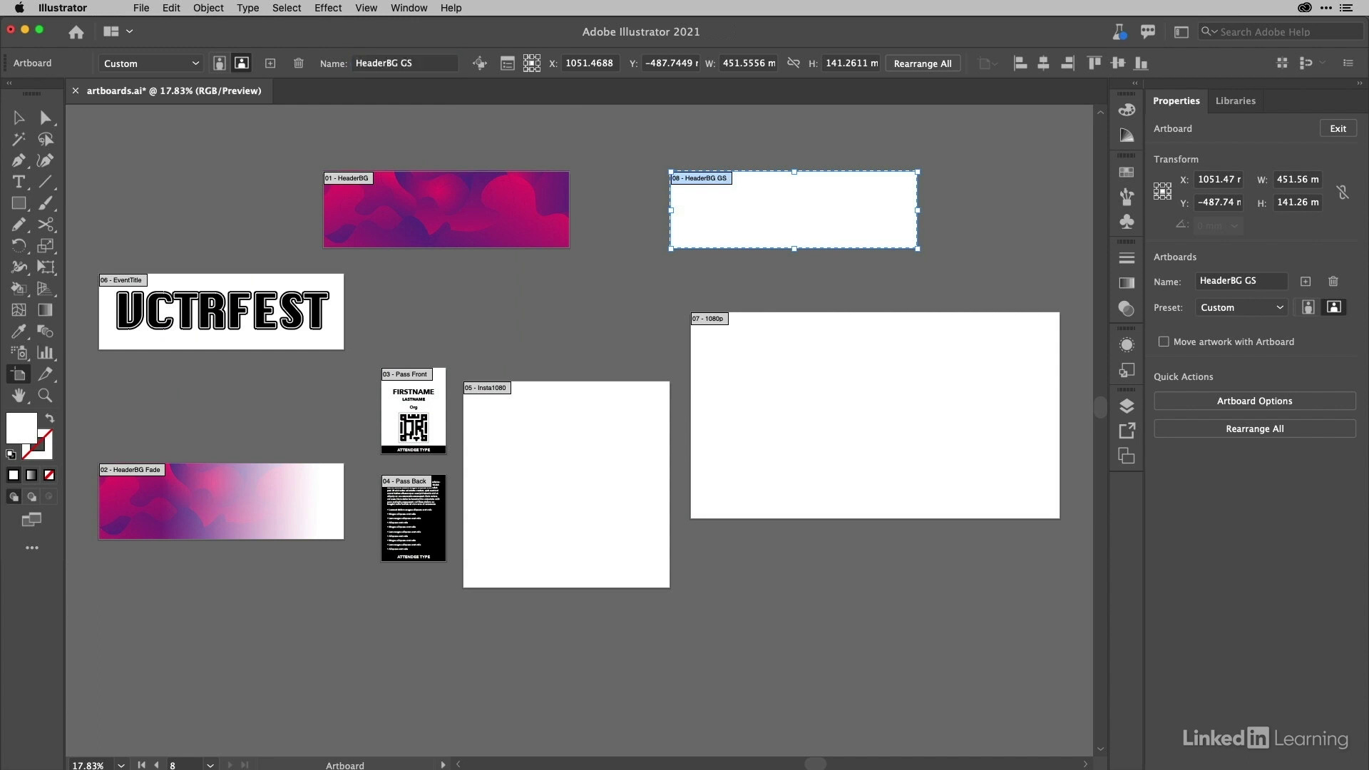
pyautogui.click(762, 327)
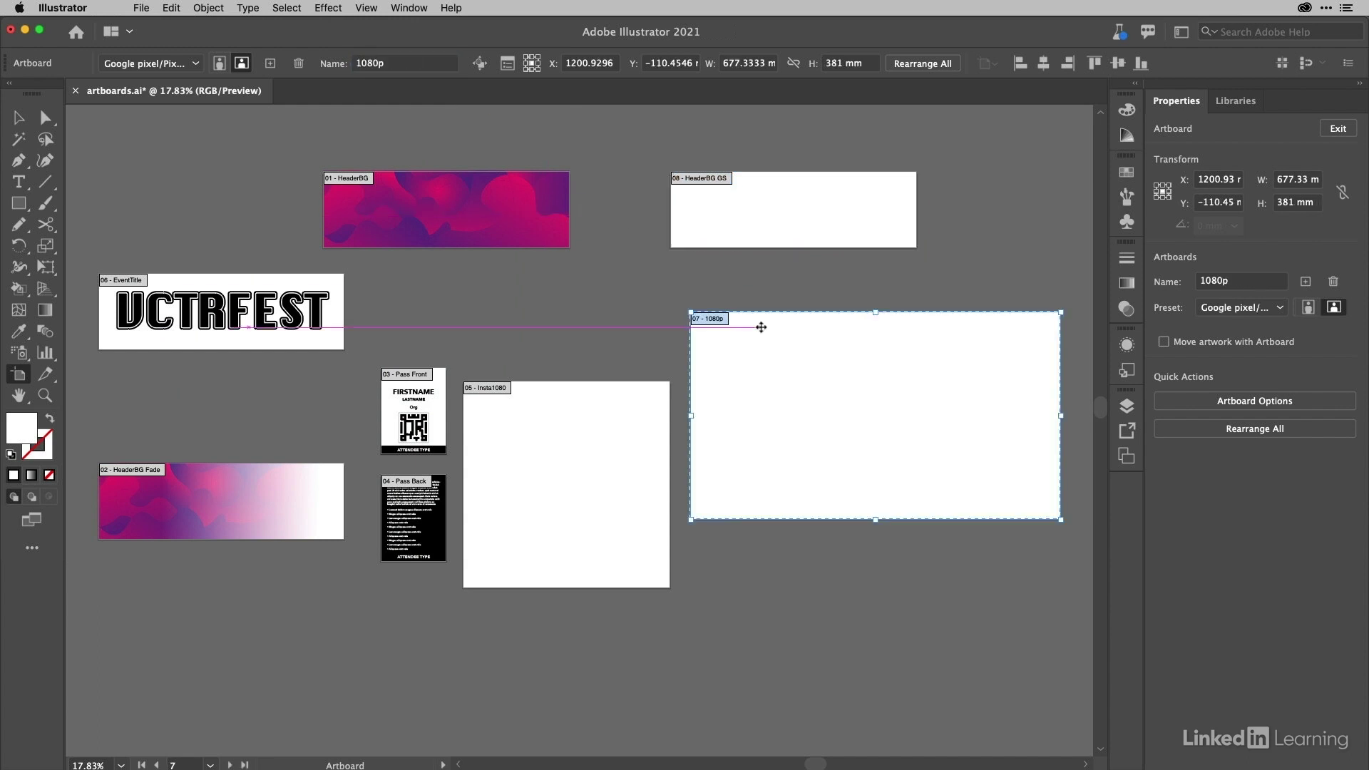
pyautogui.click(480, 63)
pyautogui.click(426, 198)
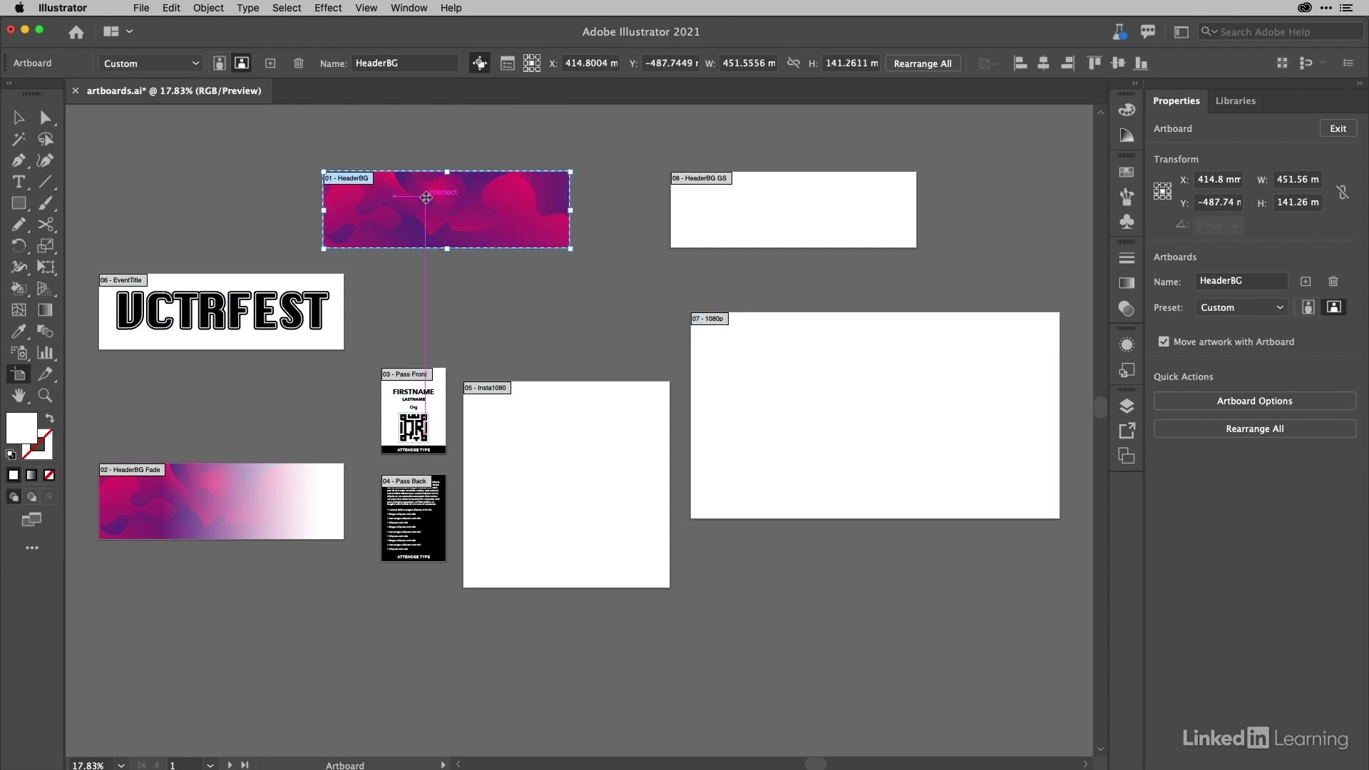
pyautogui.keyDown('shift'); pyautogui.click(692, 191); pyautogui.keyUp('shift')
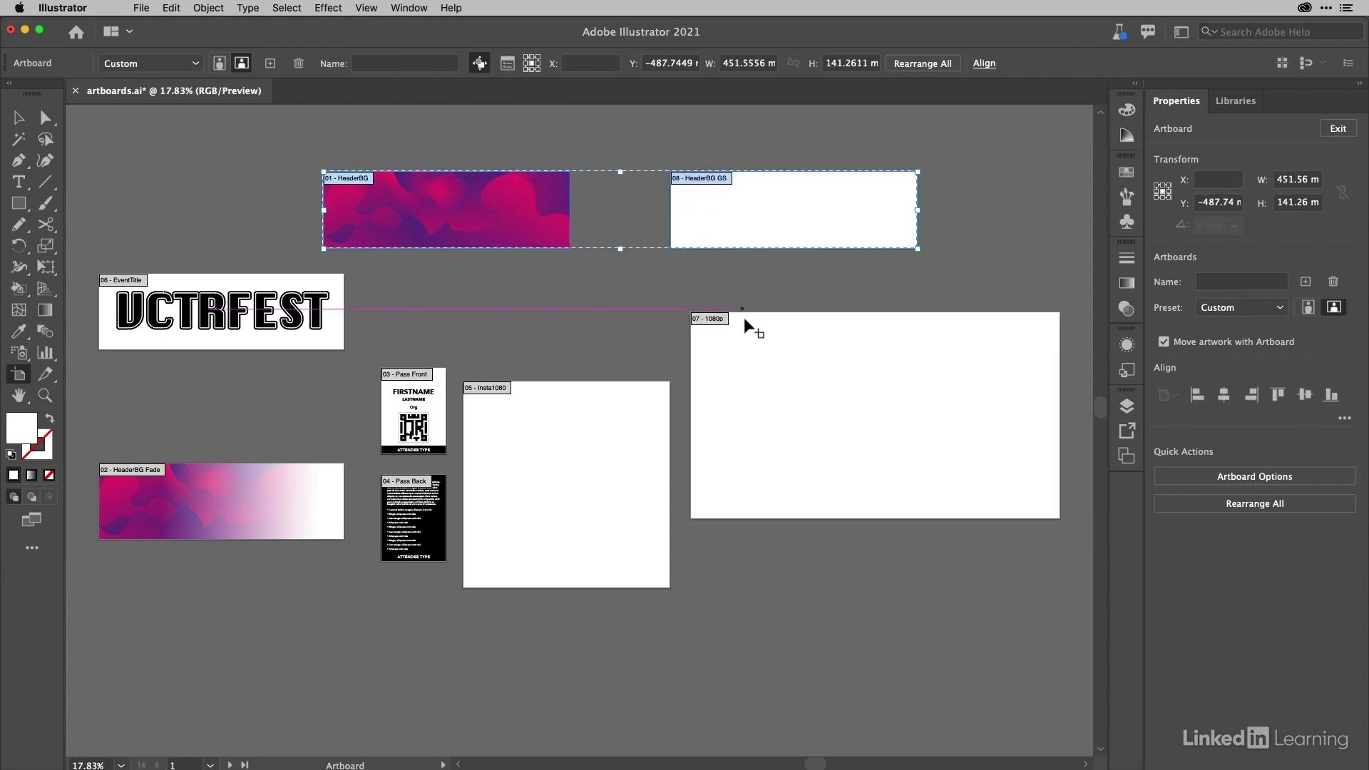
pyautogui.keyDown('shift'); pyautogui.click(745, 340); pyautogui.keyUp('shift')
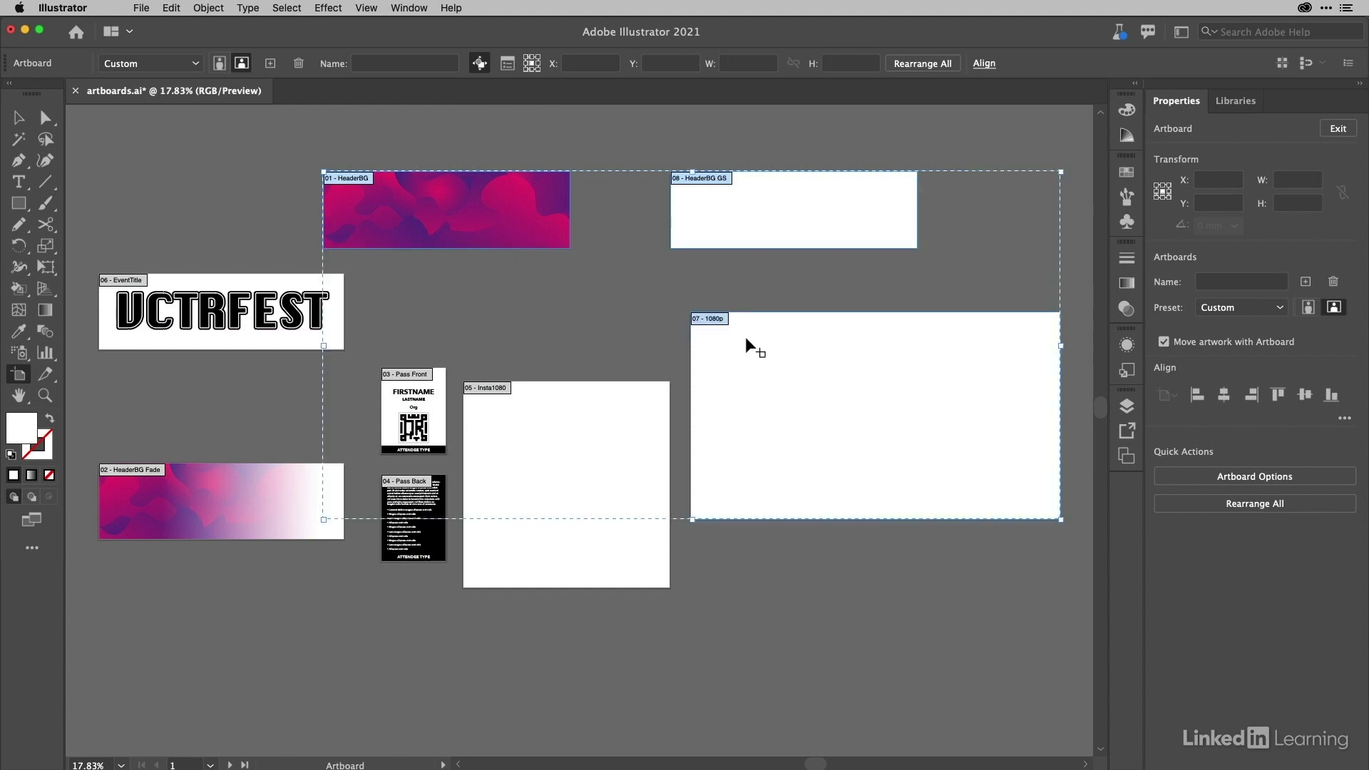
pyautogui.click(364, 149)
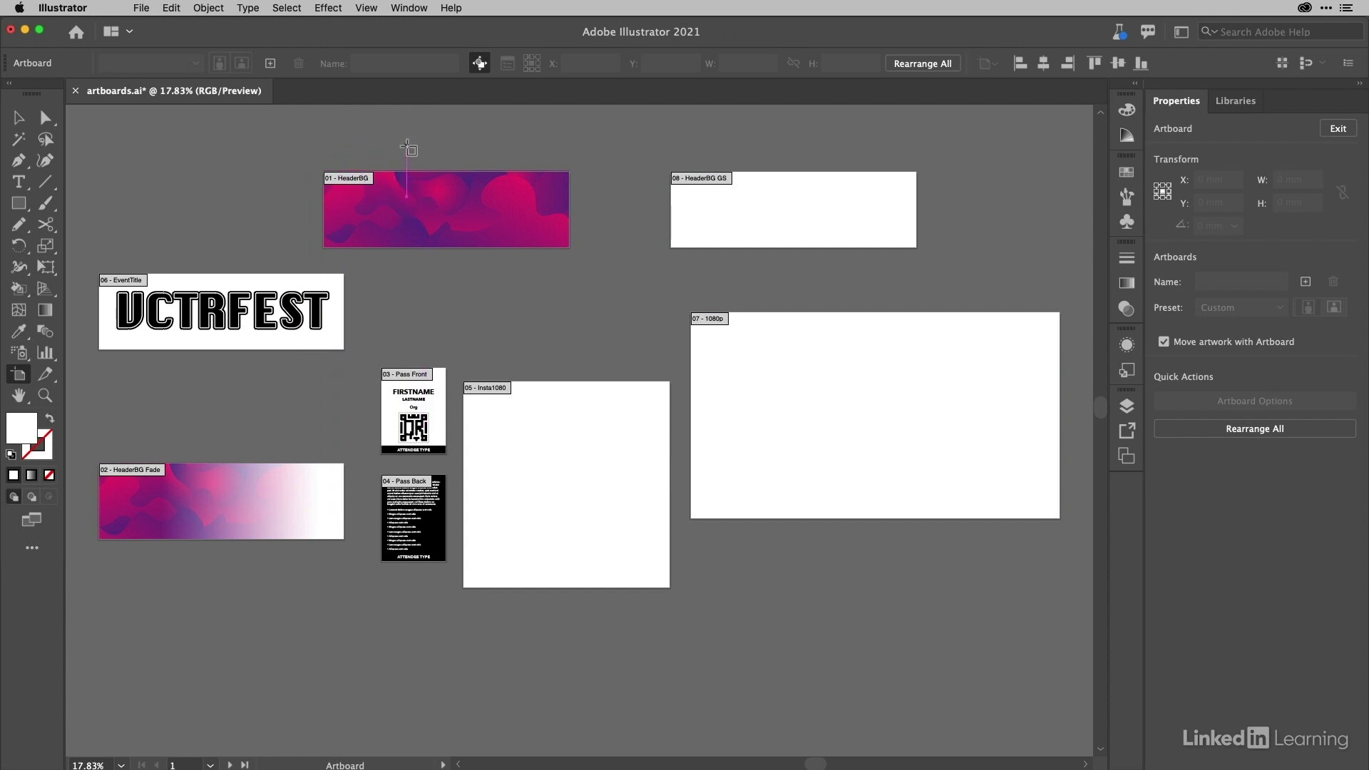
pyautogui.moveTo(408, 147); pyautogui.dragTo(832, 534)
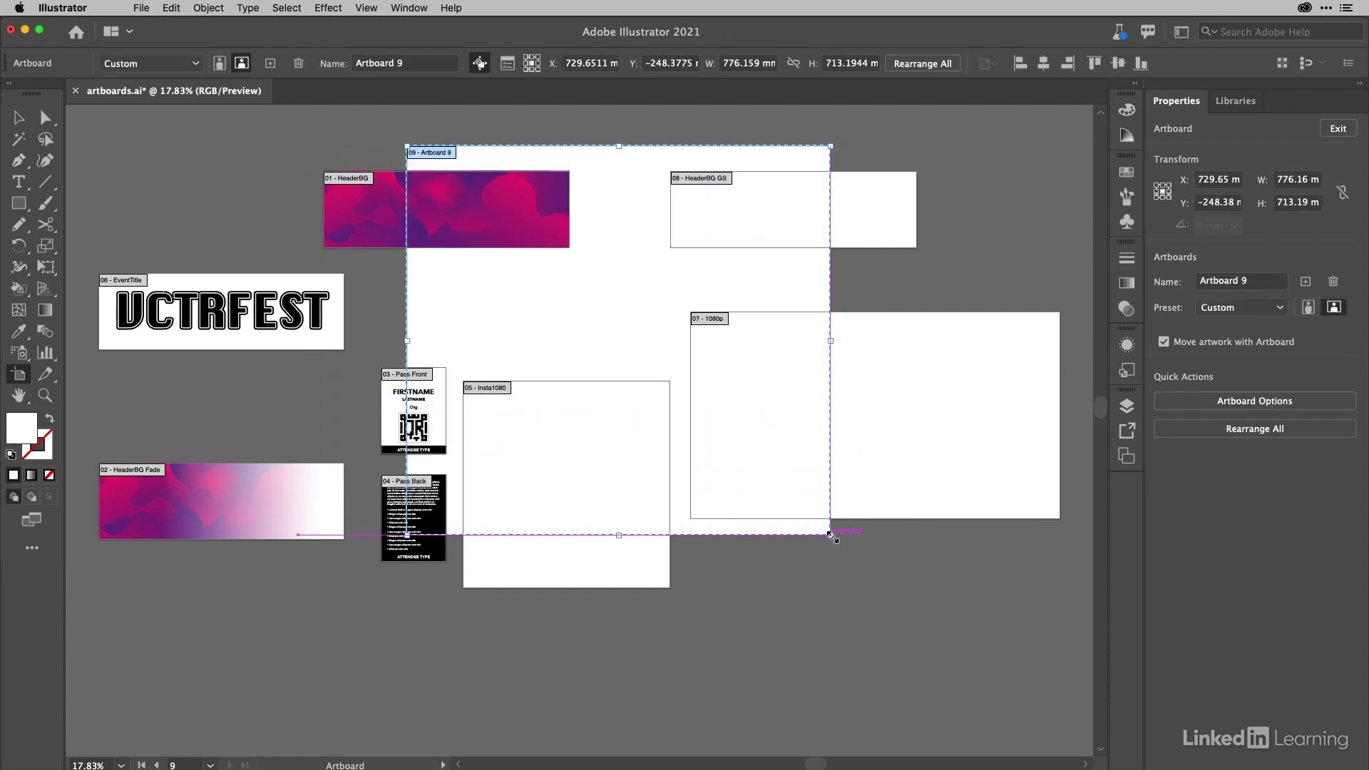
pyautogui.press('super+z')
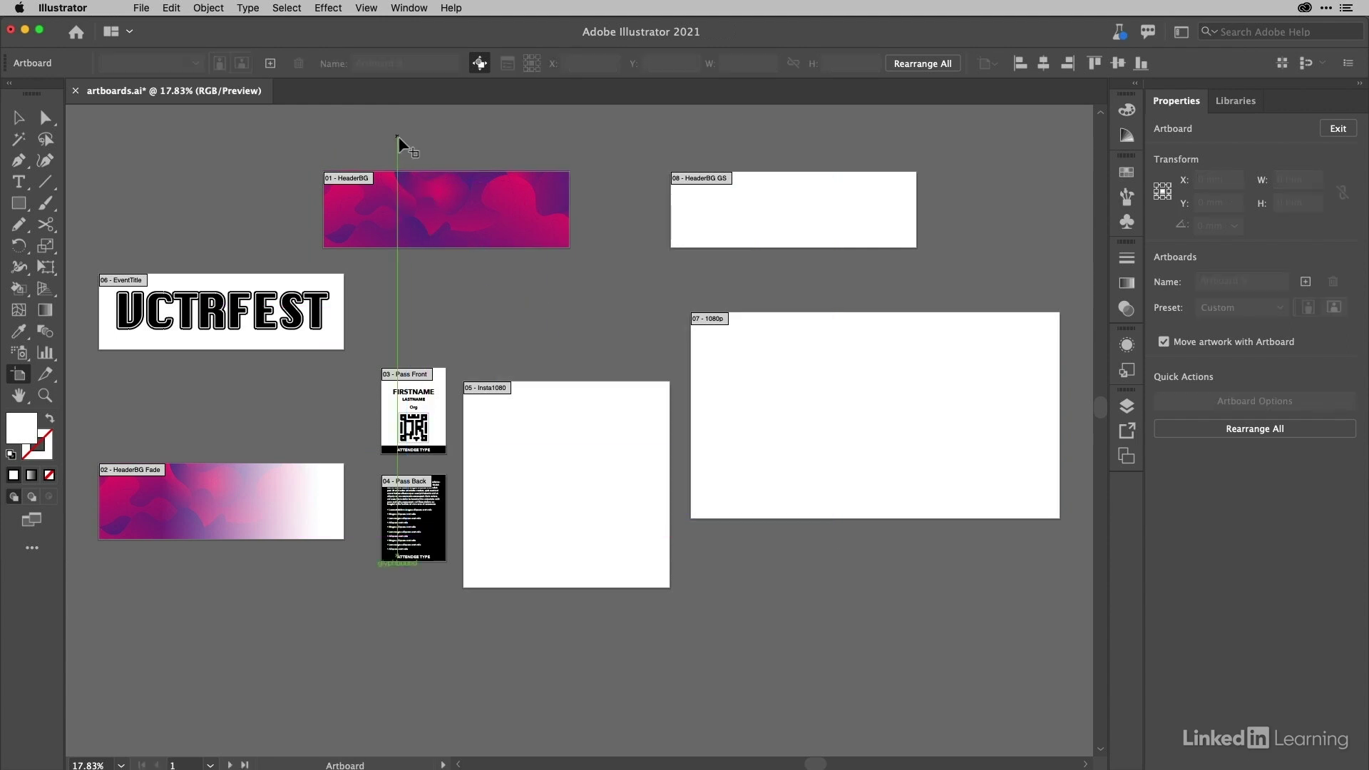
pyautogui.keyDown('shift'); pyautogui.moveTo(393, 134); pyautogui.dragTo(836, 545); pyautogui.keyUp('shift')
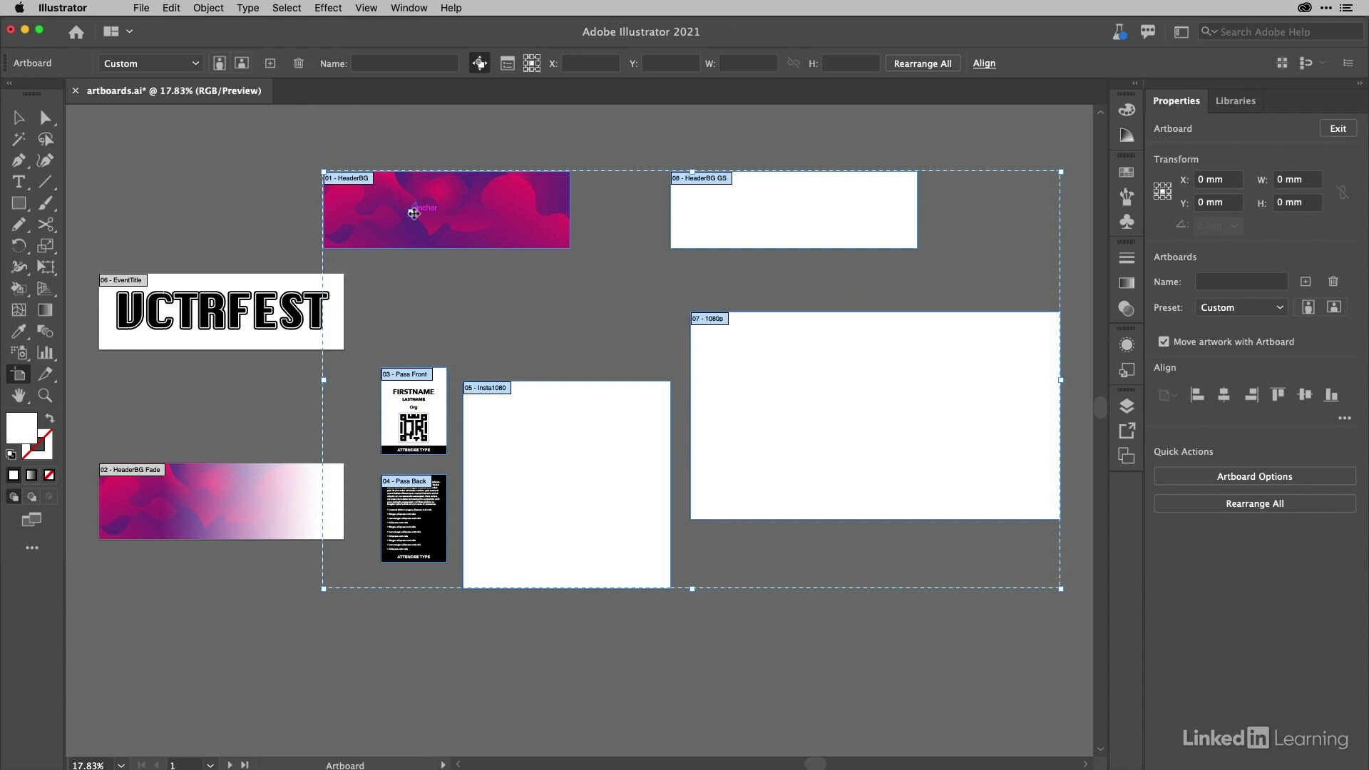
pyautogui.click(239, 152)
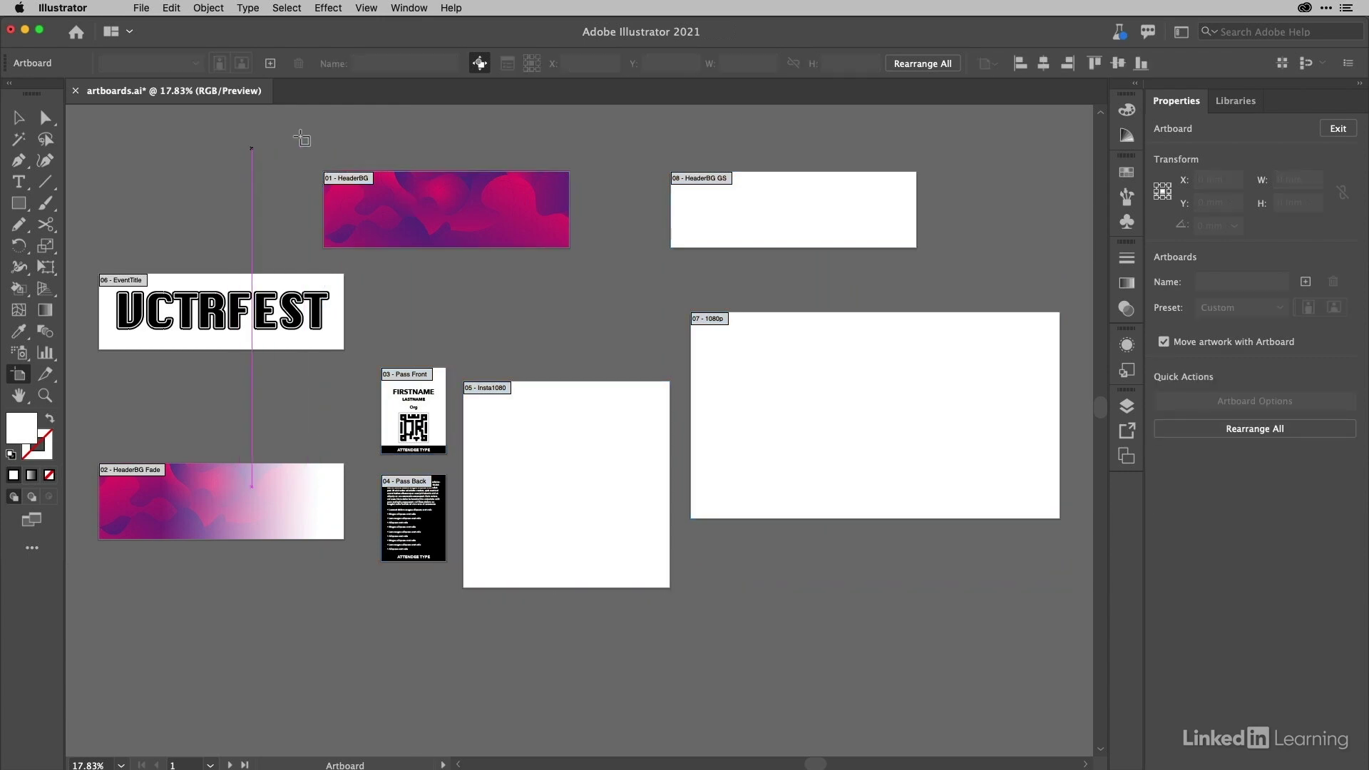
# Step: Drag HeaderBG GS's bottom and right edges to about 592.55 × 197.8 mm, keeping the Custom preset
pyautogui.click(673, 203)
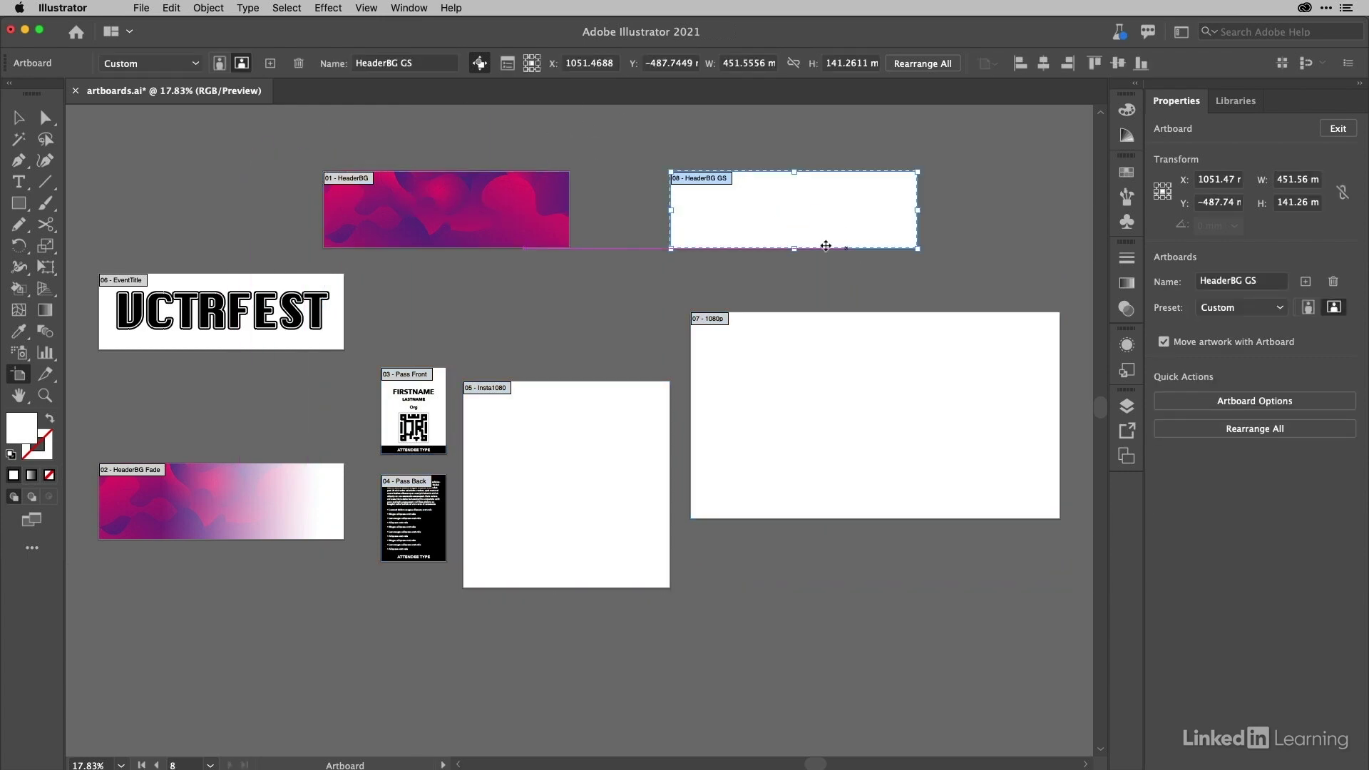
pyautogui.moveTo(794, 246); pyautogui.dragTo(802, 281)
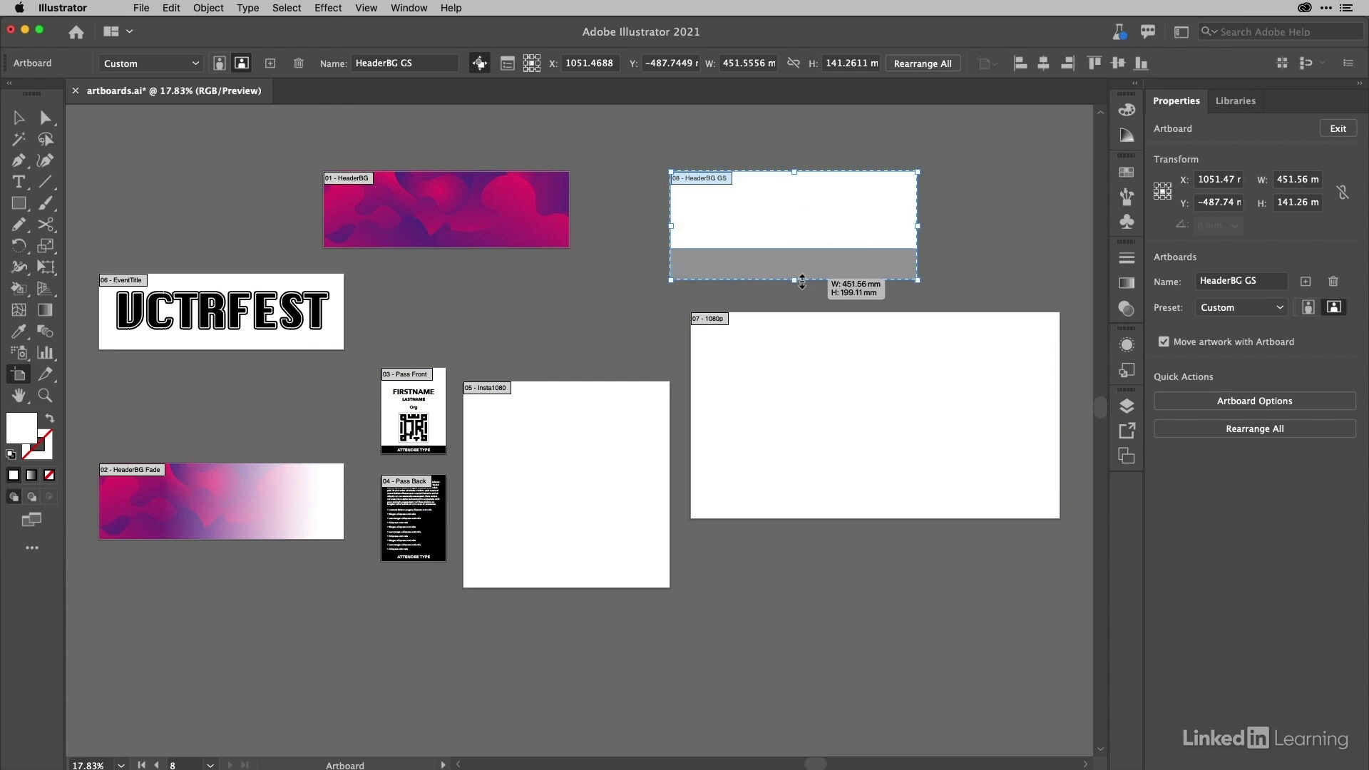
pyautogui.moveTo(918, 226); pyautogui.dragTo(996, 228)
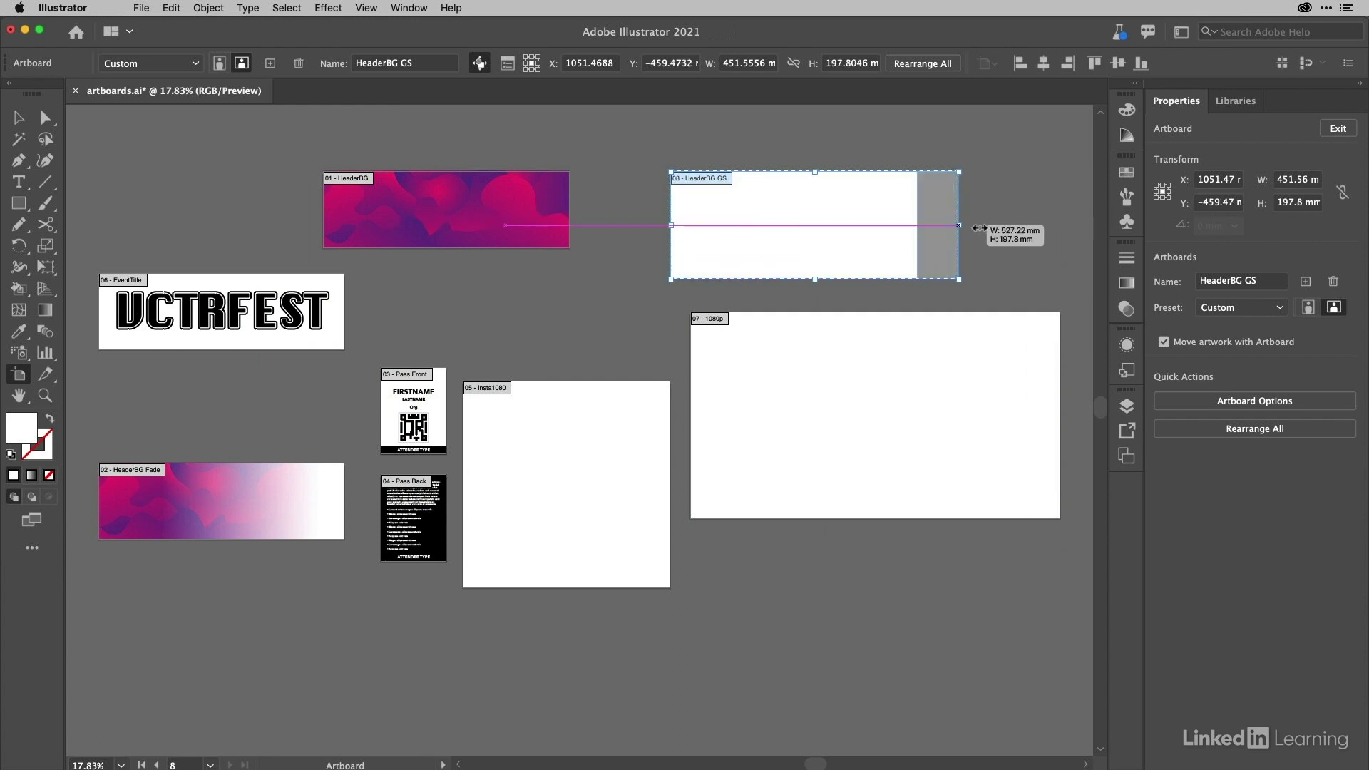
pyautogui.click(1281, 308)
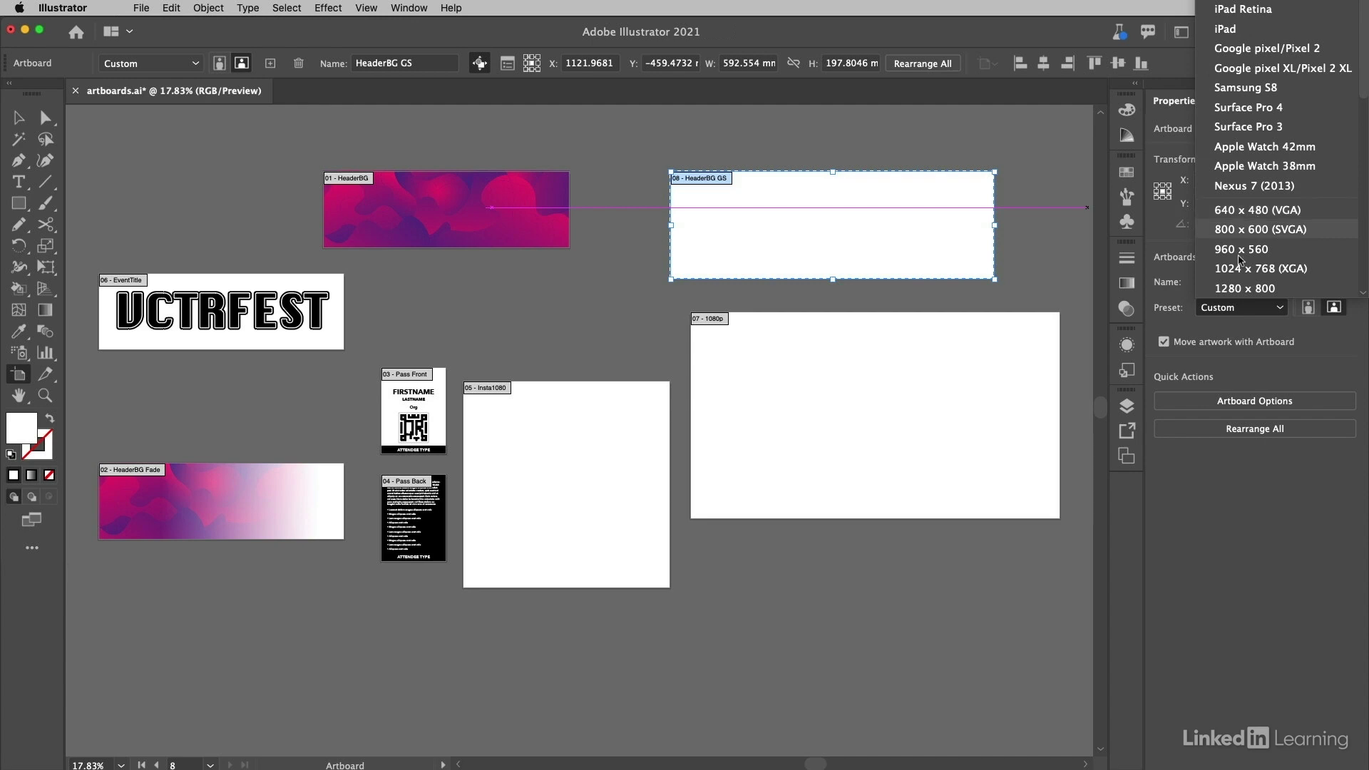
pyautogui.click(1257, 310)
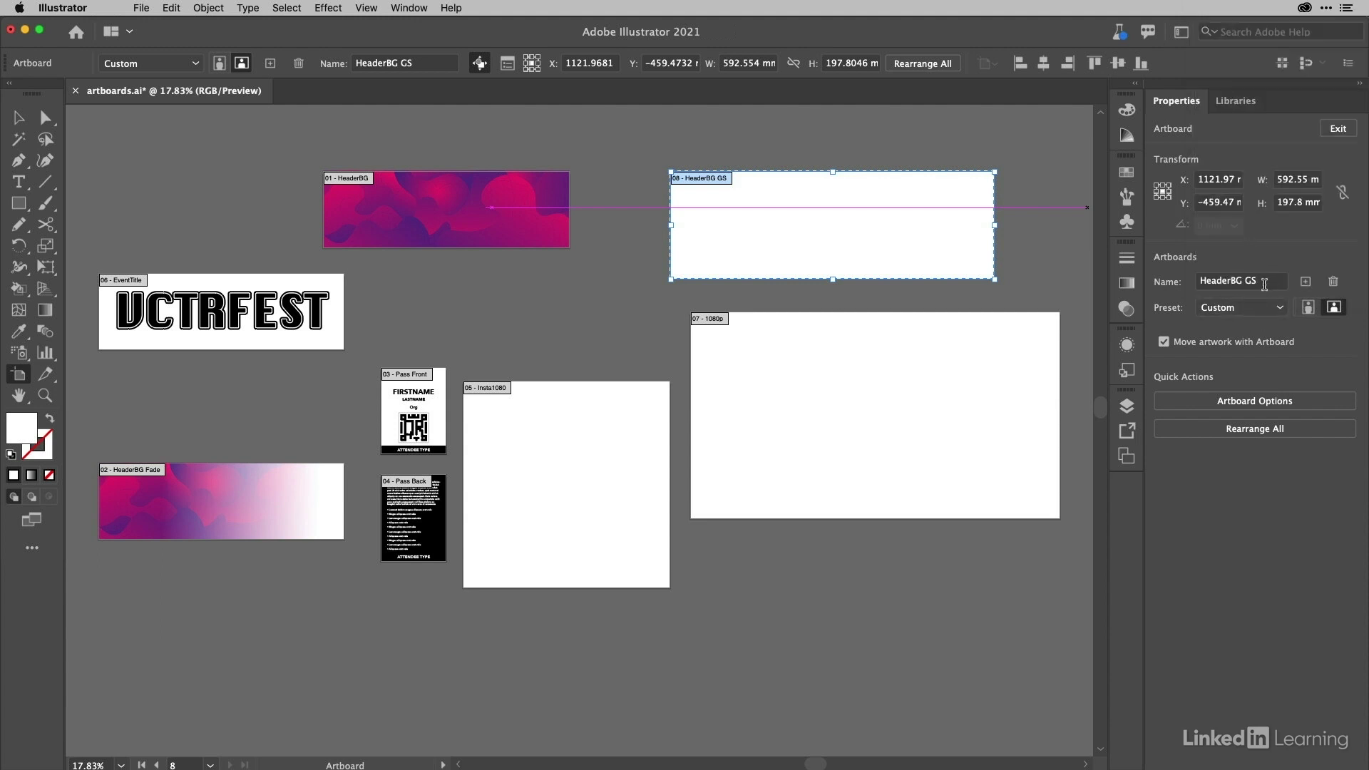
pyautogui.click(1273, 403)
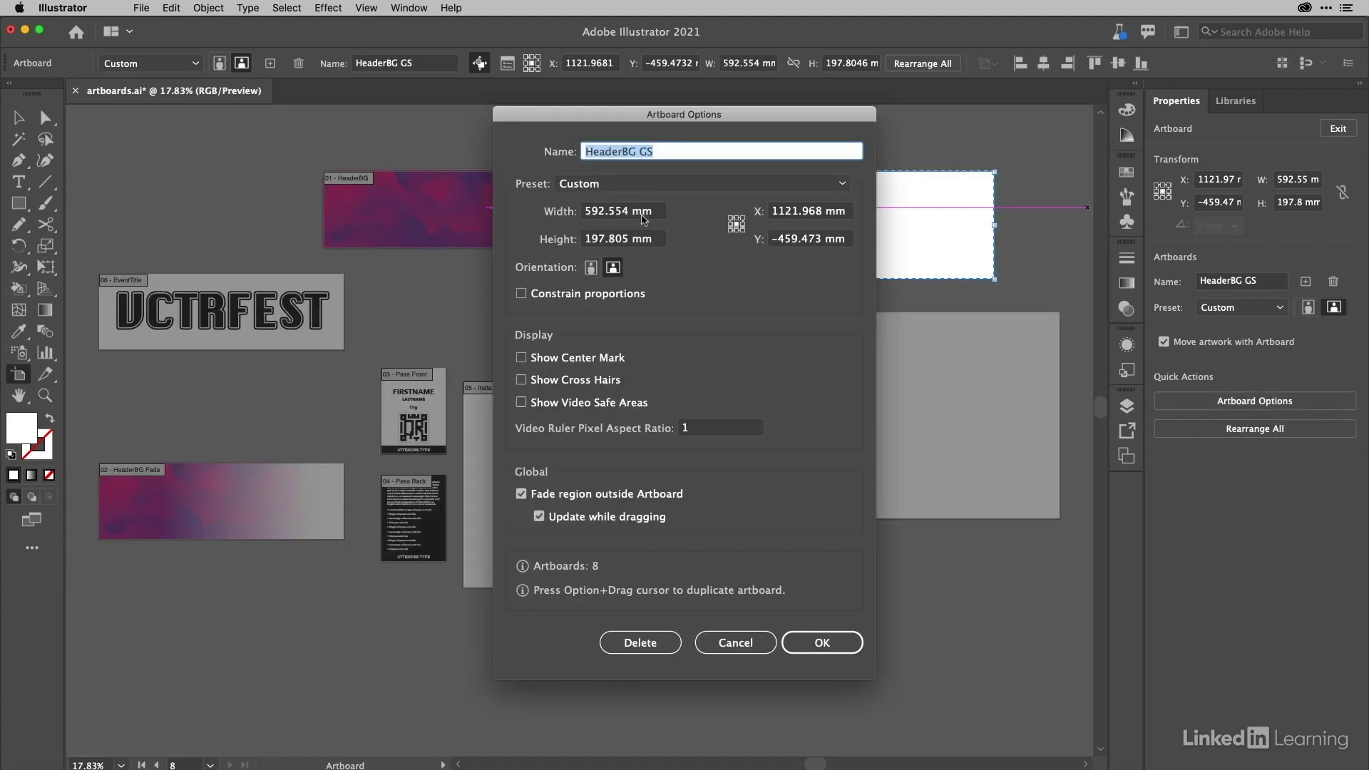
# Step: Cancel Artboard Options, keep the Custom preset, and leave artboard editing
pyautogui.click(734, 643)
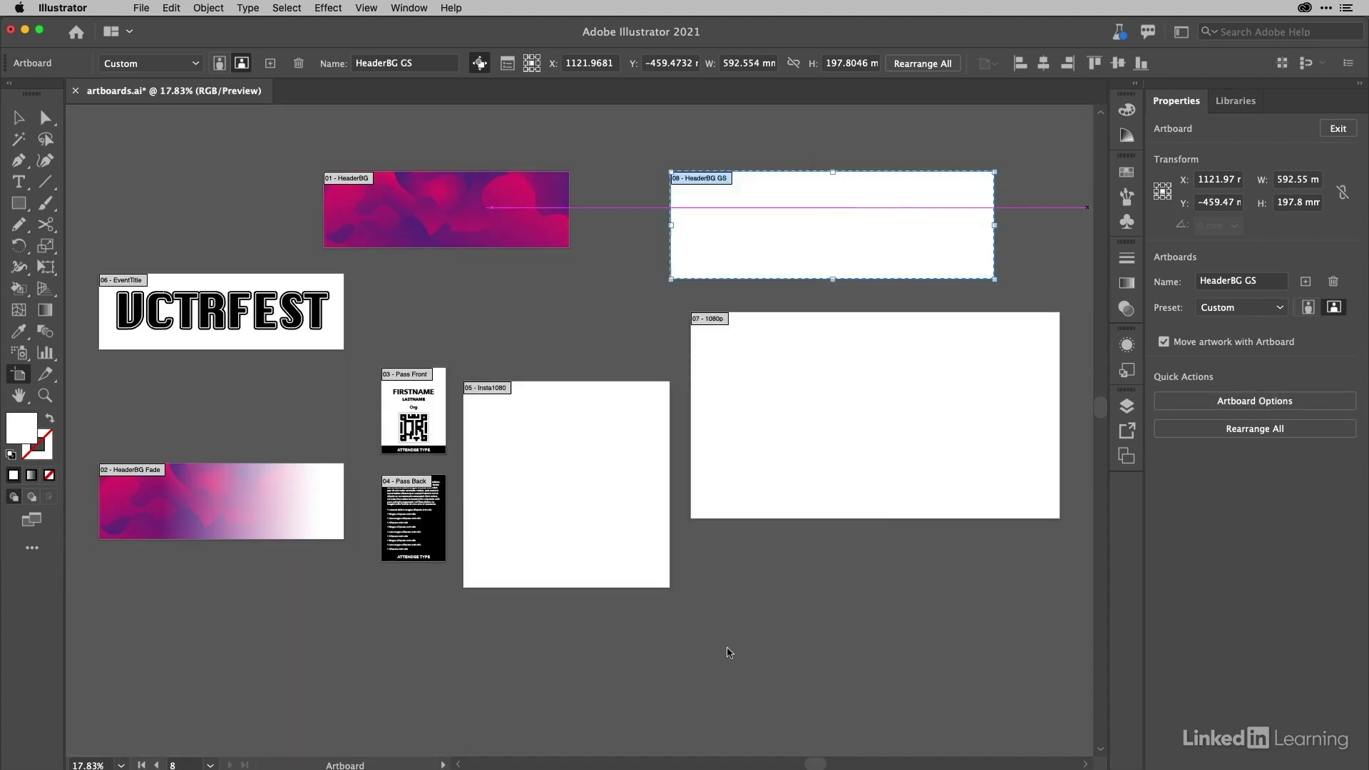
pyautogui.click(1280, 308)
pyautogui.press('Escape')
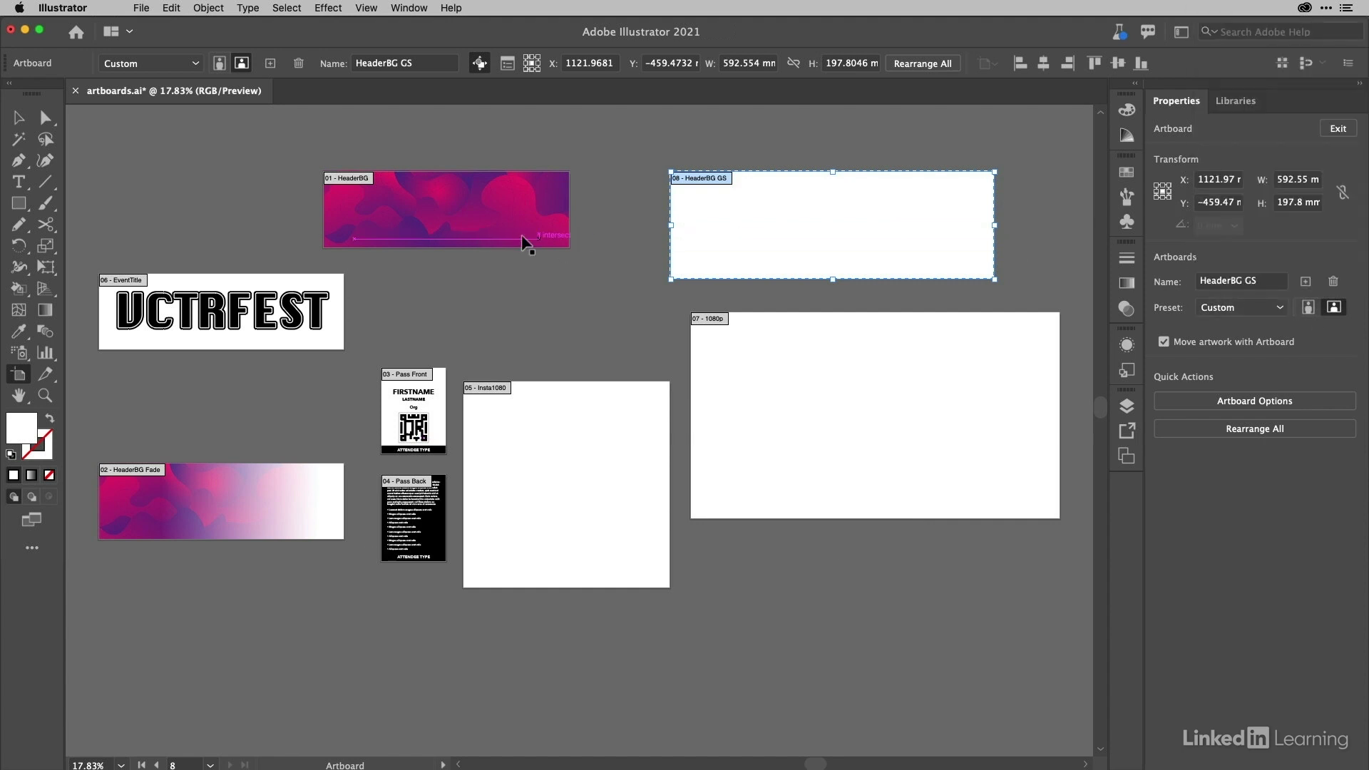
pyautogui.press('v')
pyautogui.click(502, 226)
pyautogui.hotkey('shift', 'o')
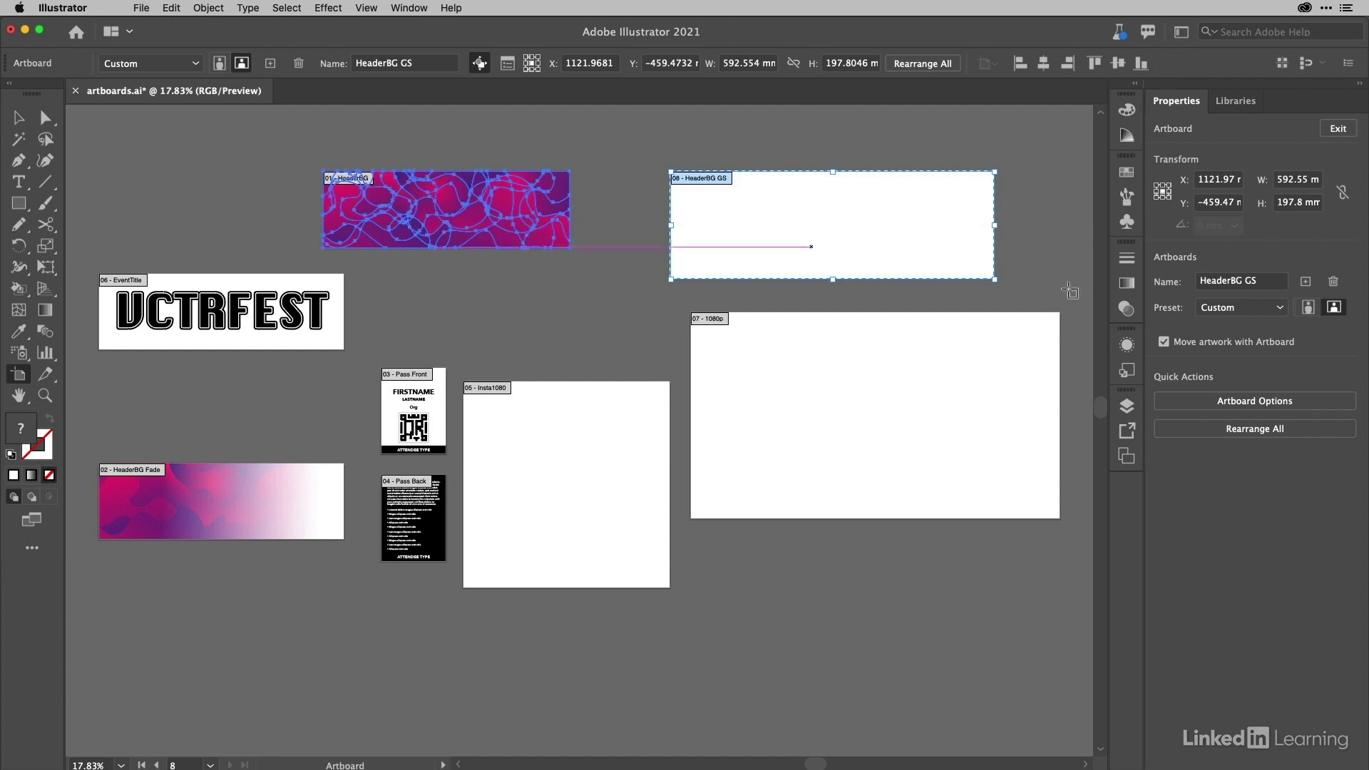
pyautogui.click(1280, 308)
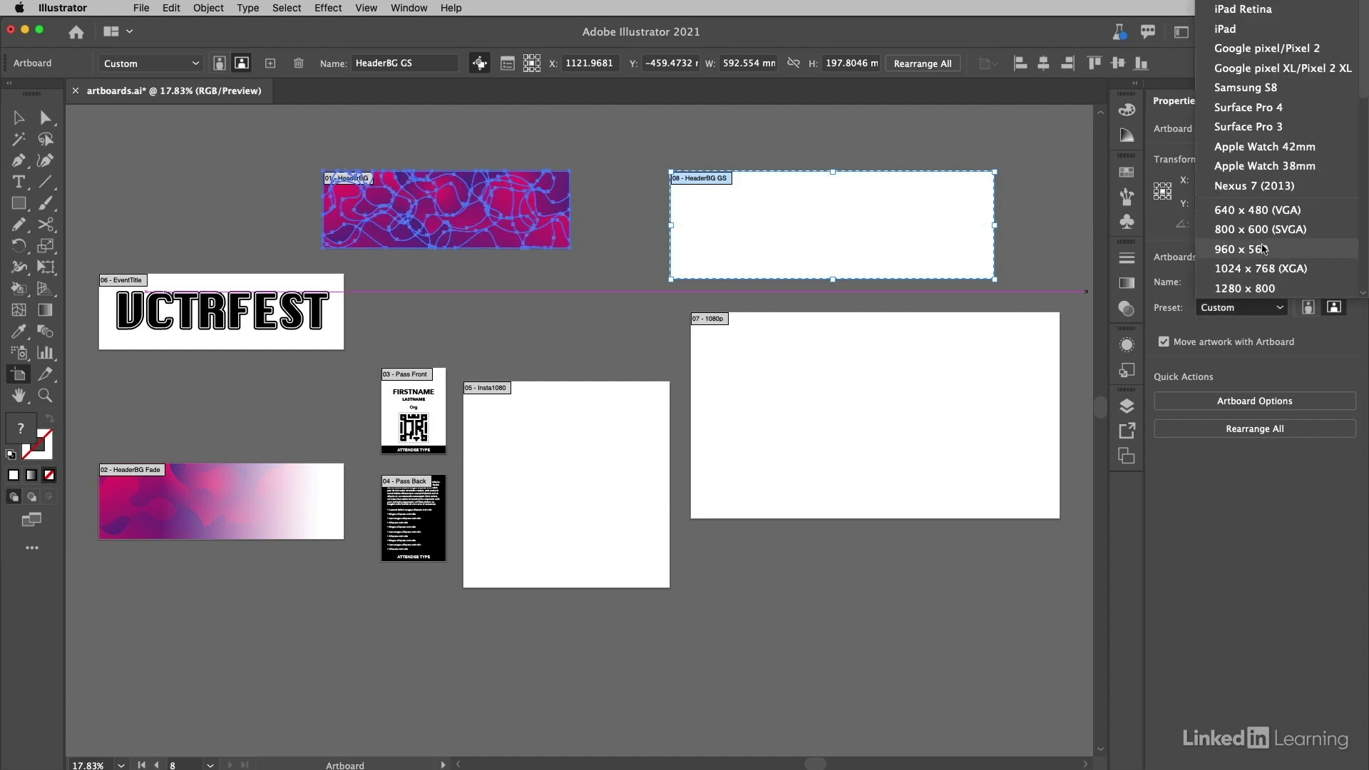
pyautogui.click(1261, 313)
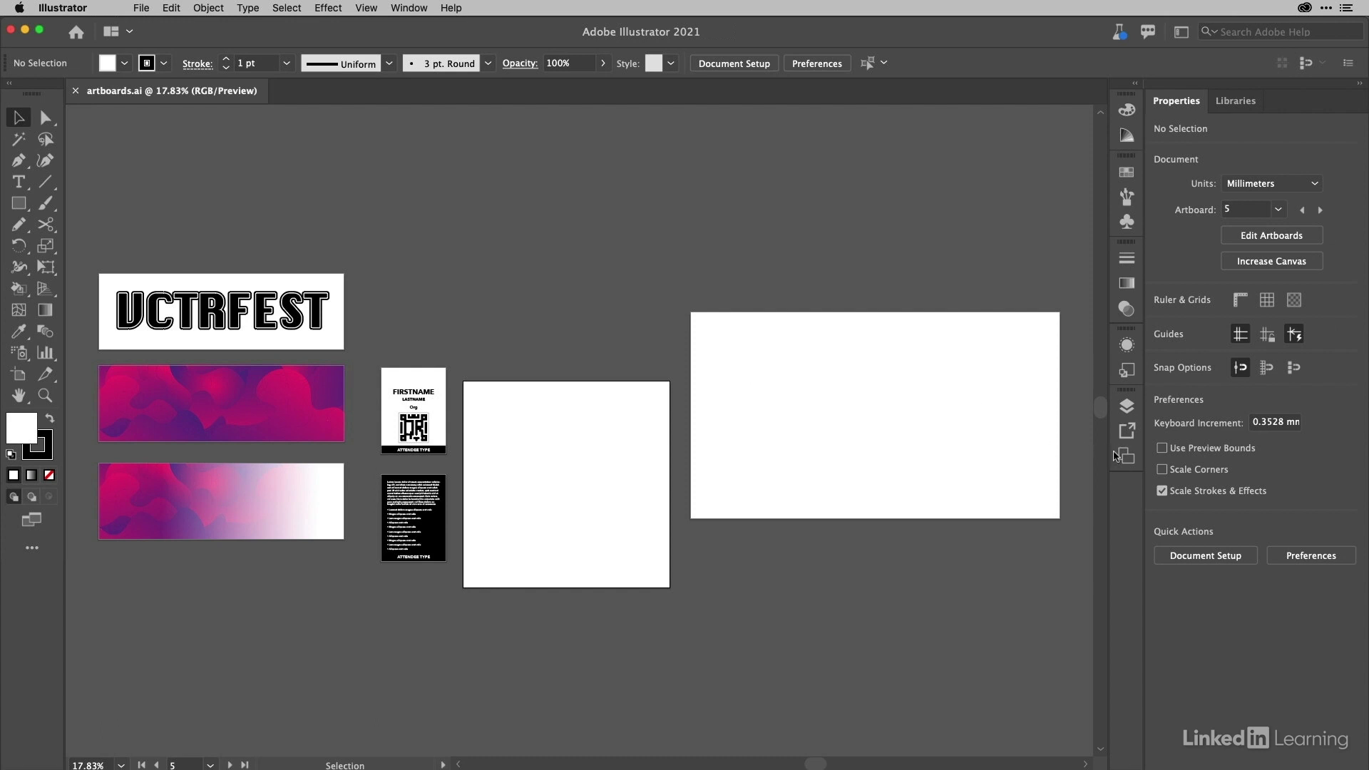
# Step: Open the Artboards panel and lengthen it until all seven artboard rows show
pyautogui.click(1129, 457)
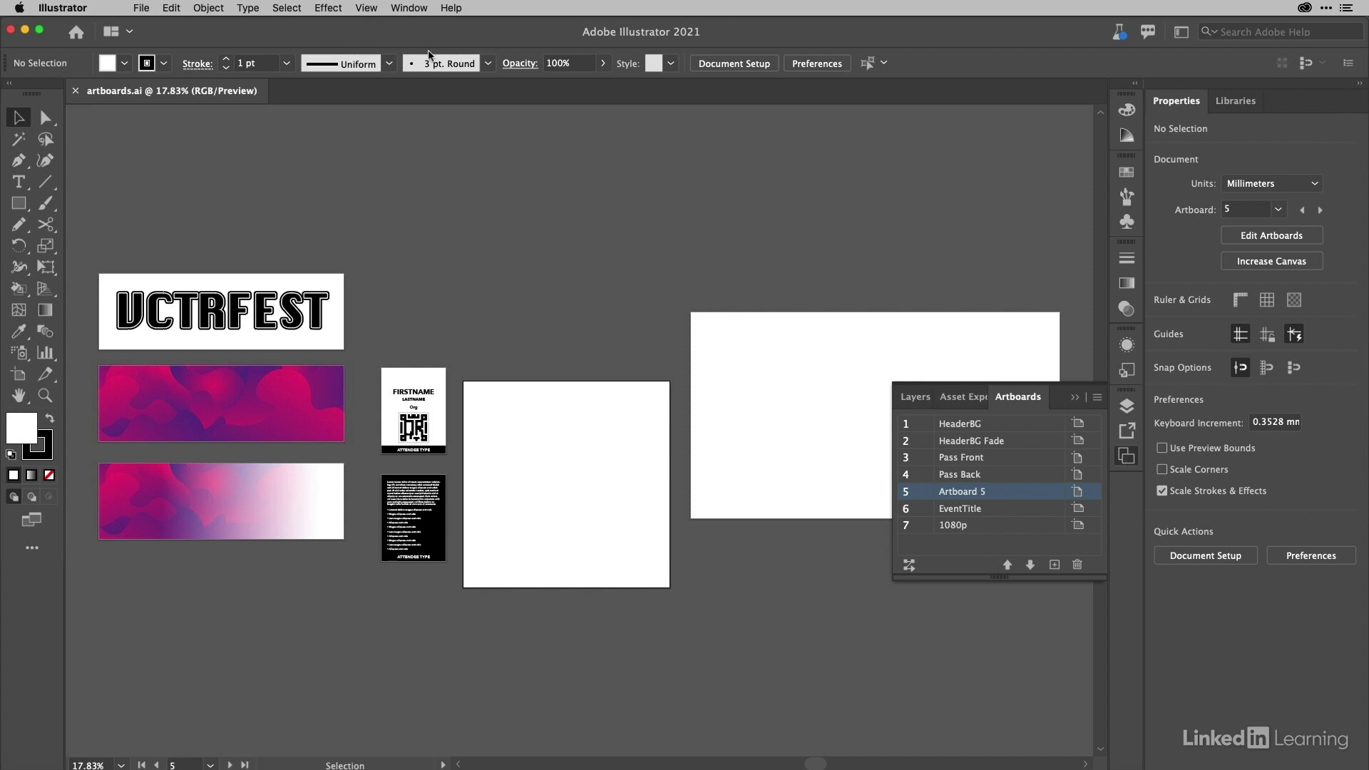
pyautogui.click(410, 7)
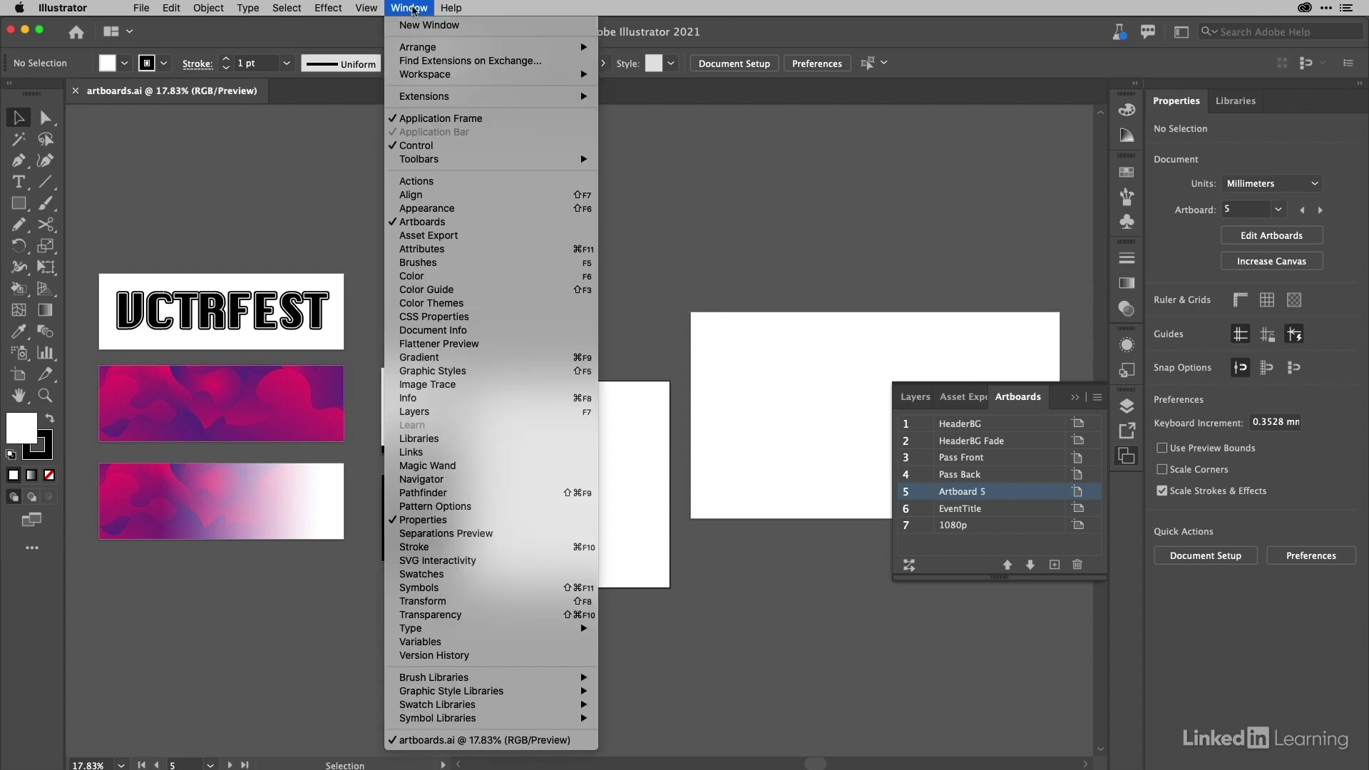
pyautogui.click(415, 9)
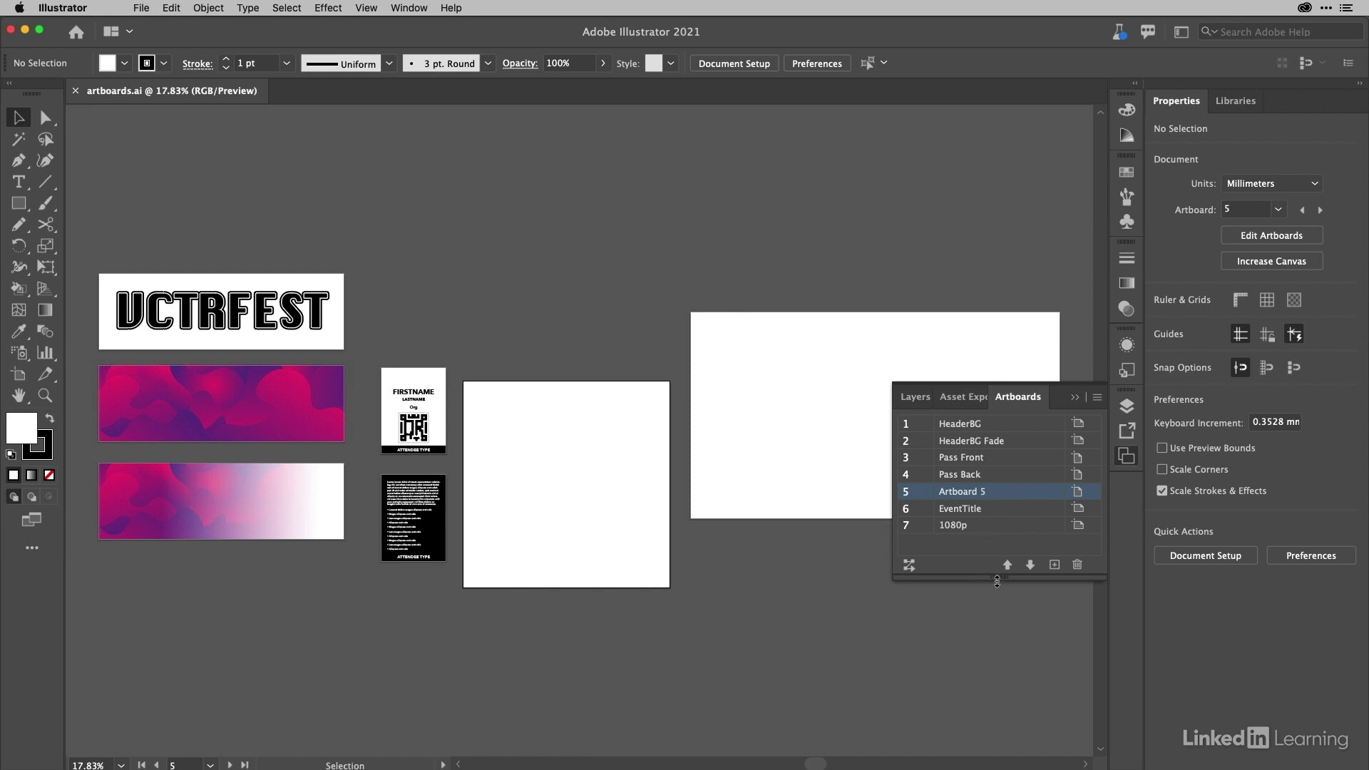
pyautogui.moveTo(998, 580); pyautogui.dragTo(1005, 662)
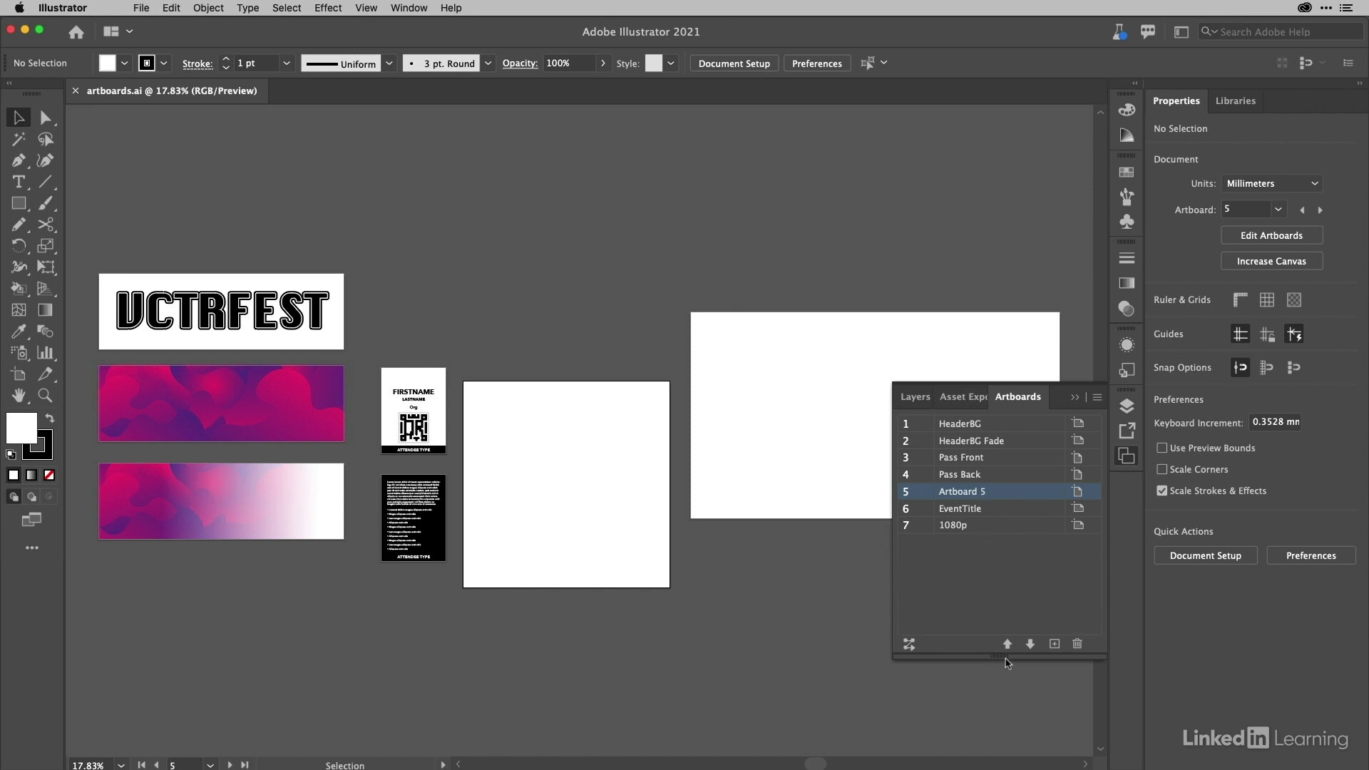
# Step: Rename Artboard 5 to Insta1080 and move it to third place, after HeaderBG Fade
pyautogui.doubleClick(1001, 491)
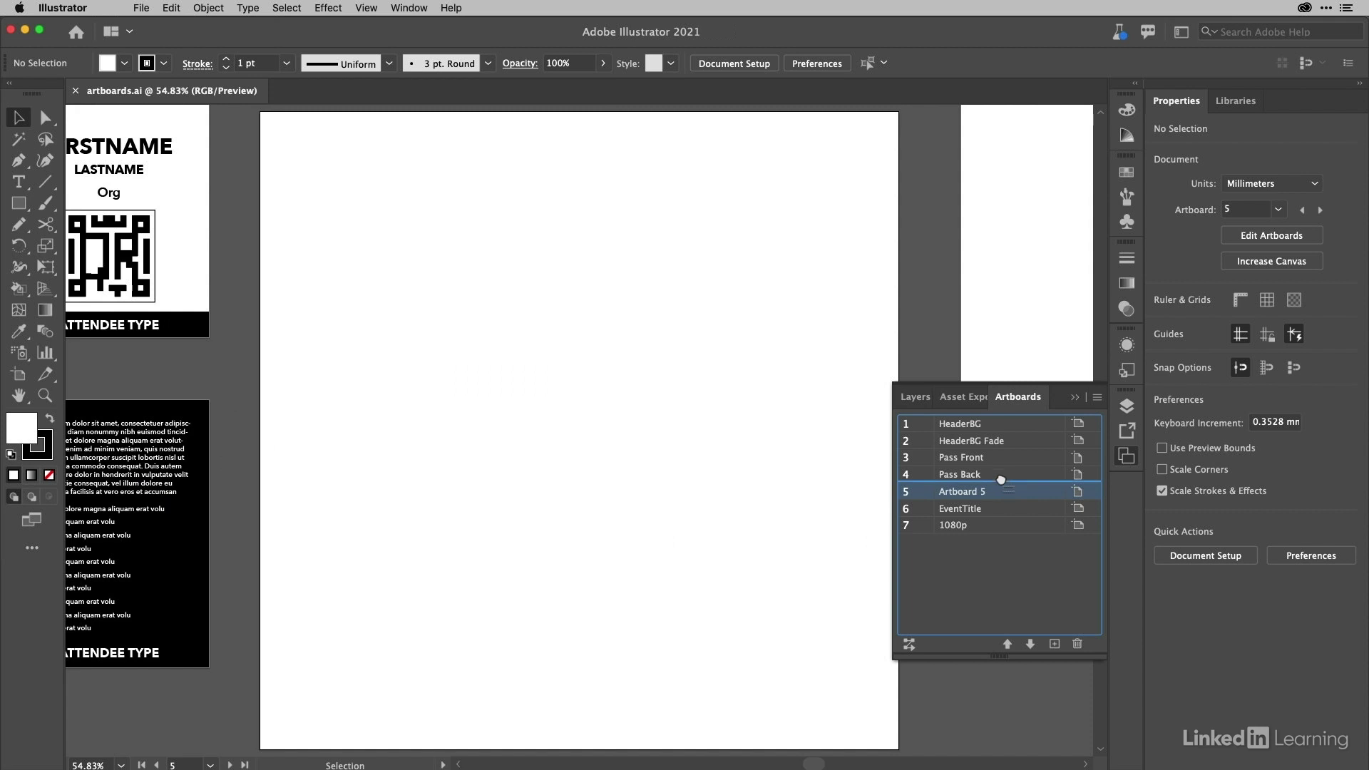
pyautogui.moveTo(1001, 480); pyautogui.dragTo(1005, 436)
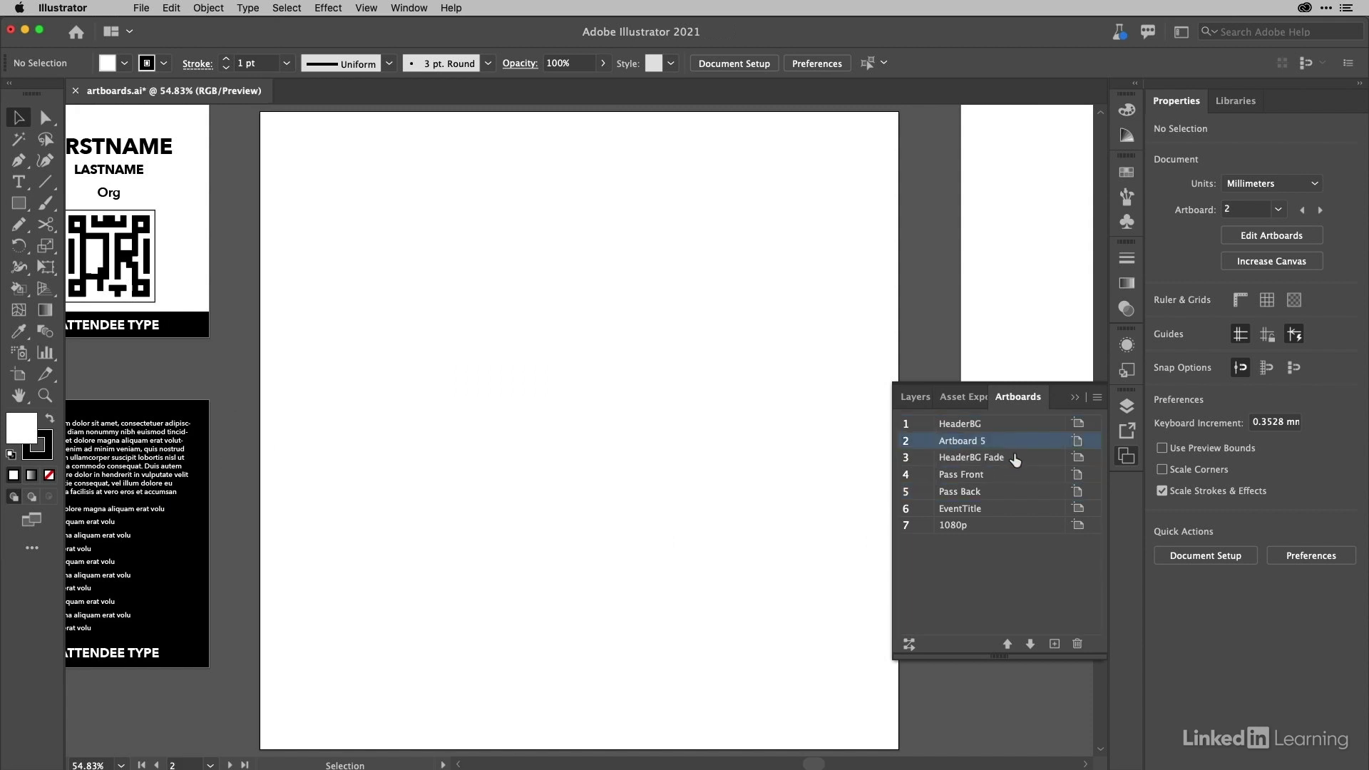
pyautogui.doubleClick(967, 443)
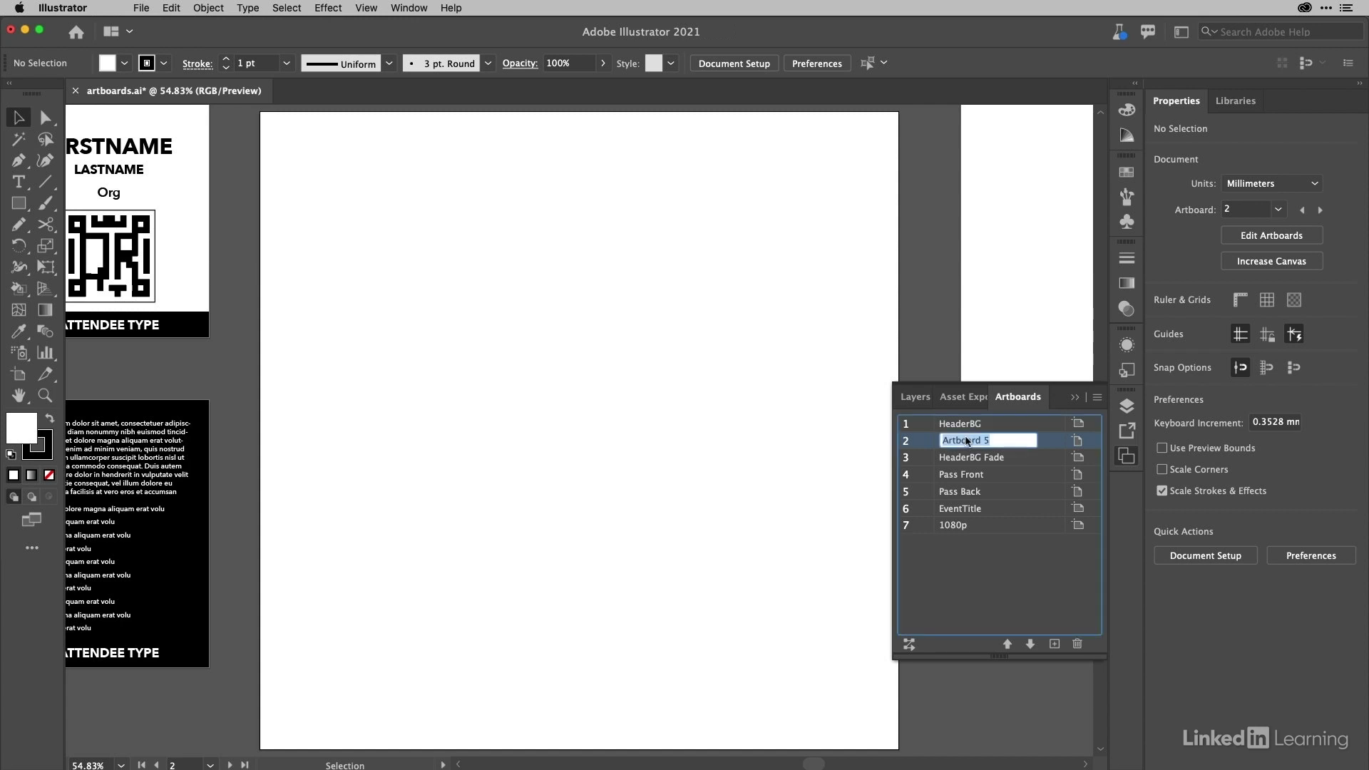
pyautogui.write('Insta')
pyautogui.write('1080')
pyautogui.press('Return')
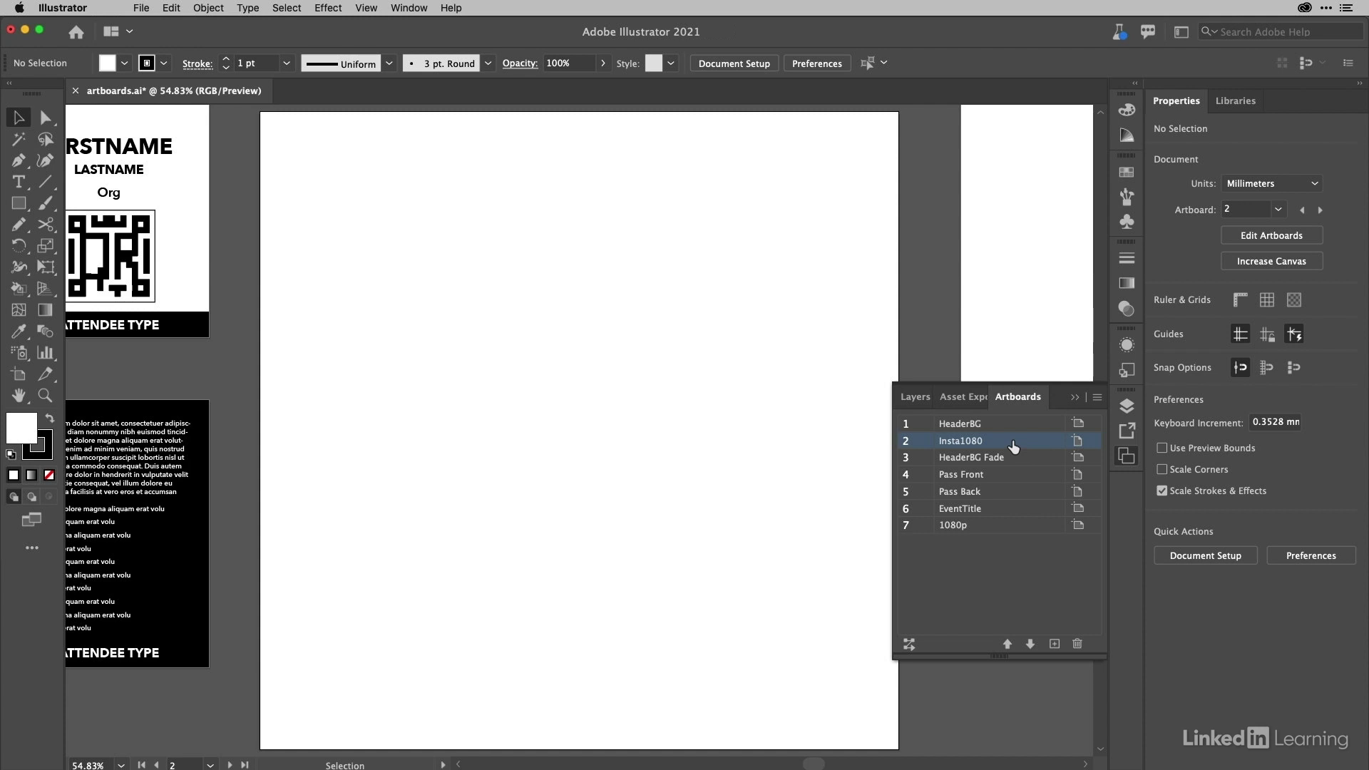
pyautogui.moveTo(1012, 442); pyautogui.dragTo(1014, 466)
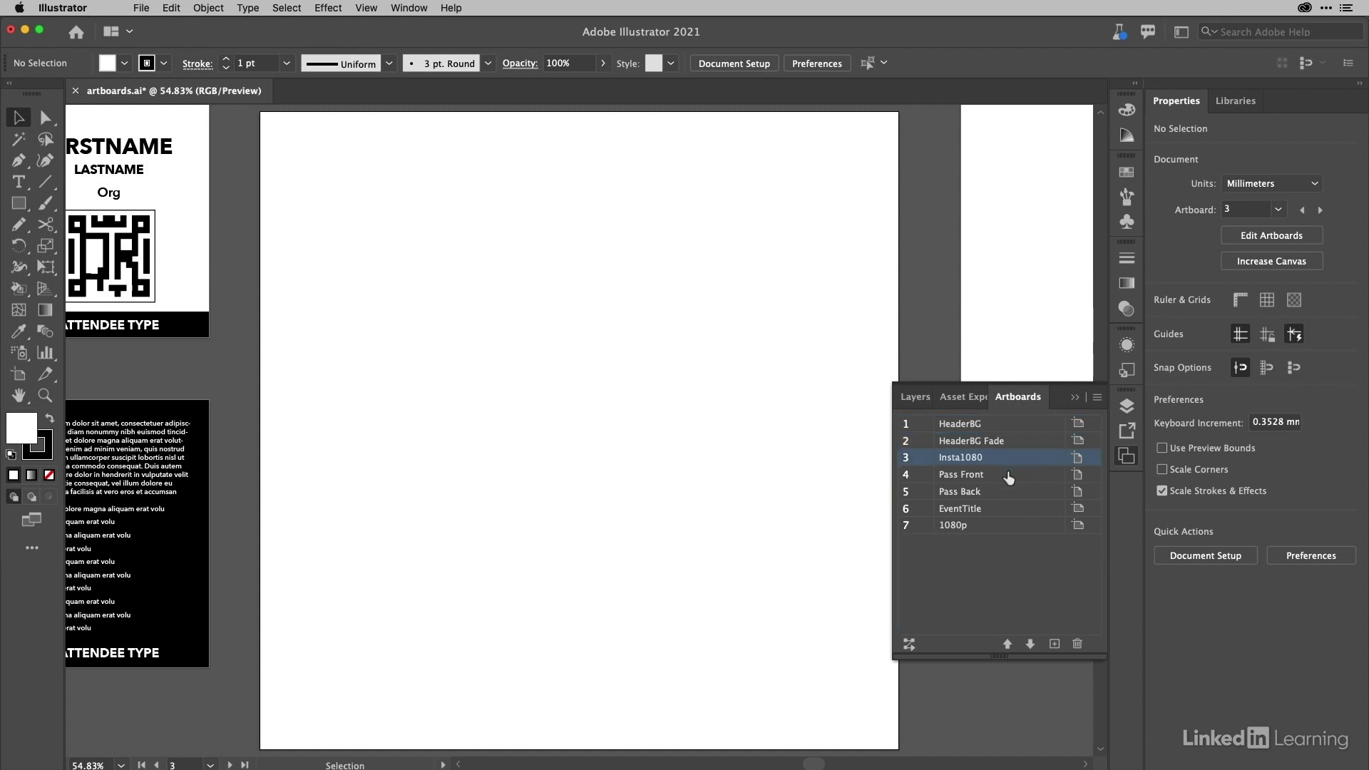
pyautogui.doubleClick(1008, 477)
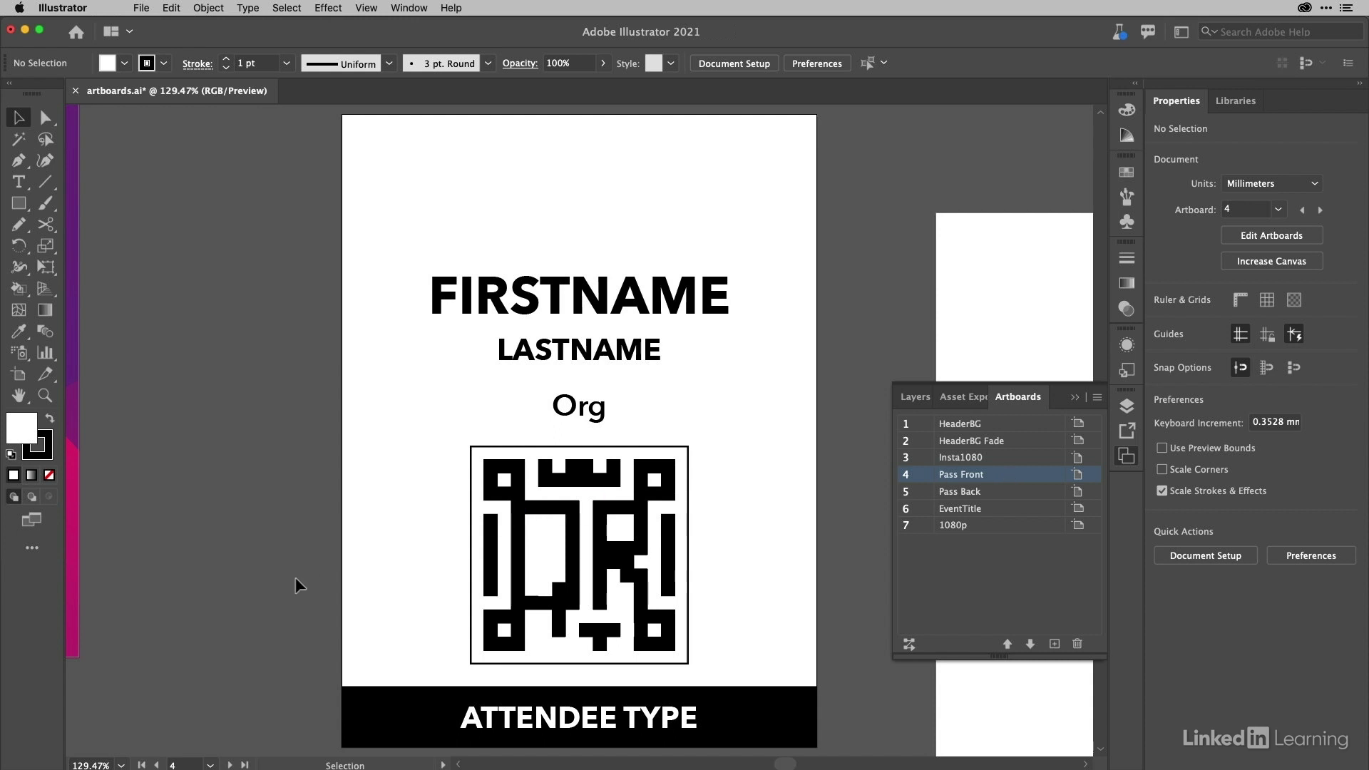
pyautogui.click(210, 764)
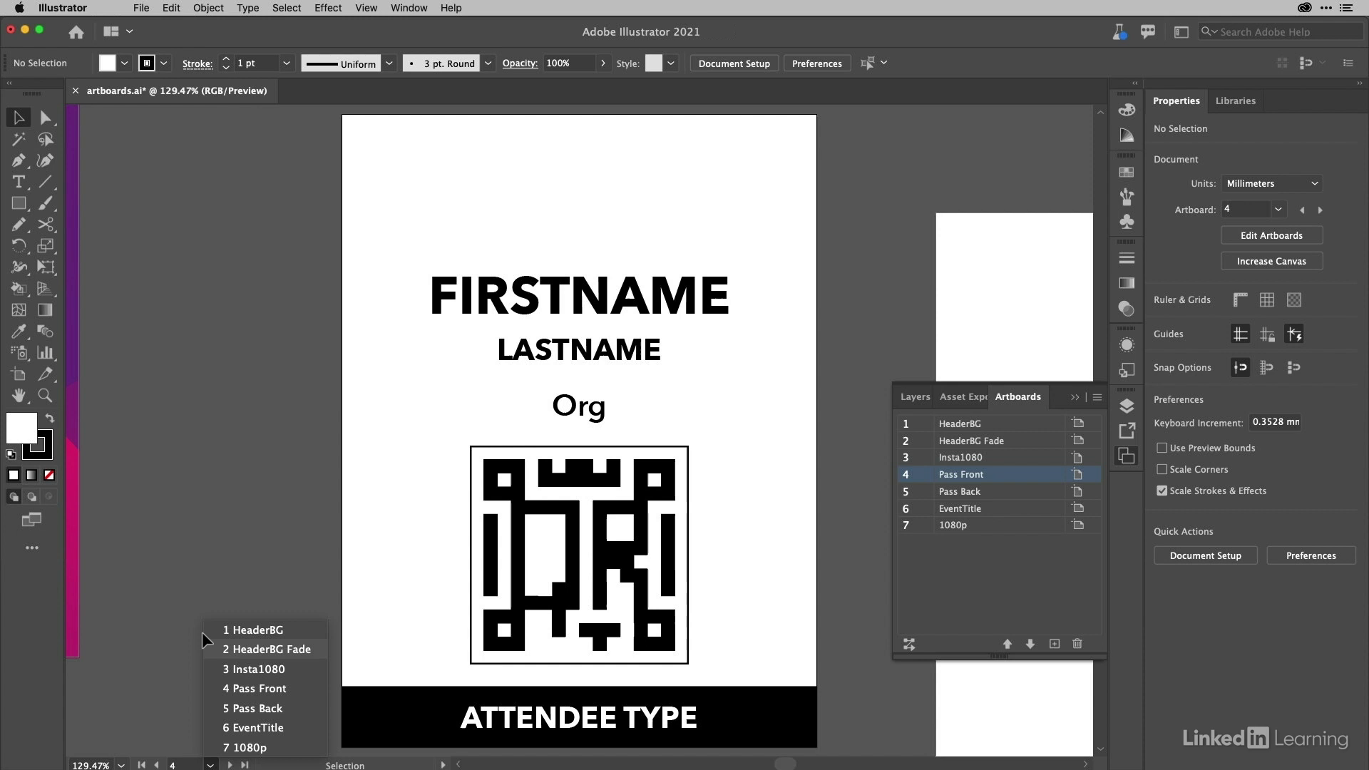
pyautogui.click(213, 764)
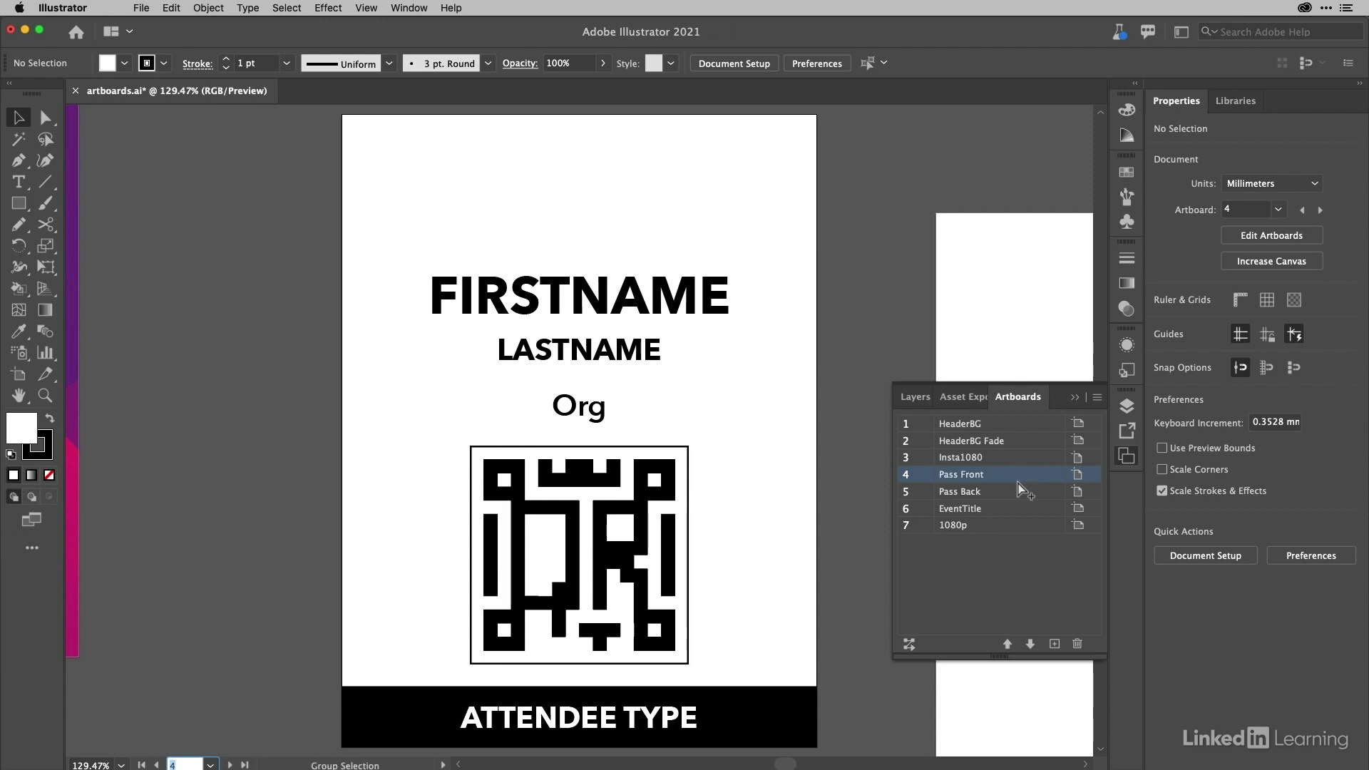
pyautogui.press('alt+super+0')
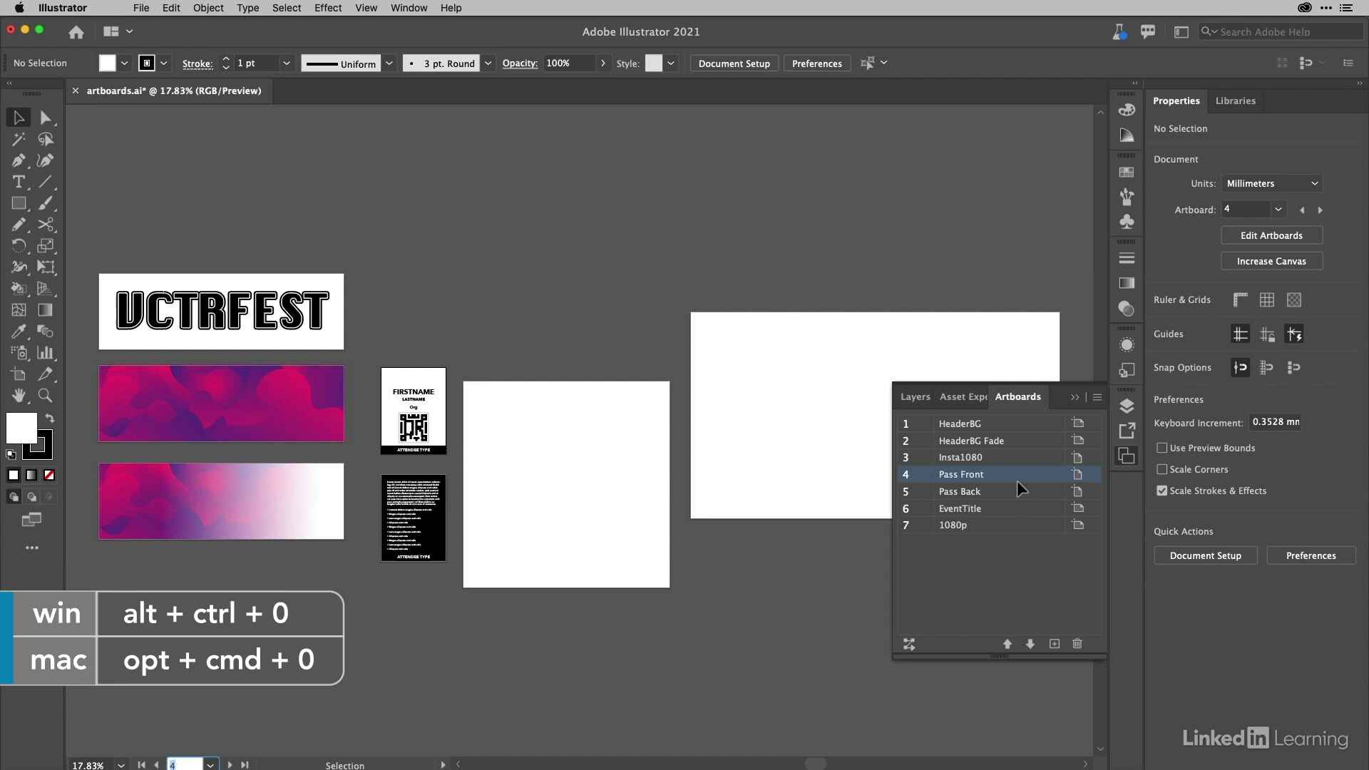
# Step: Open the Rearrange All Artboards dialog from the Artboards panel
pyautogui.click(1097, 398)
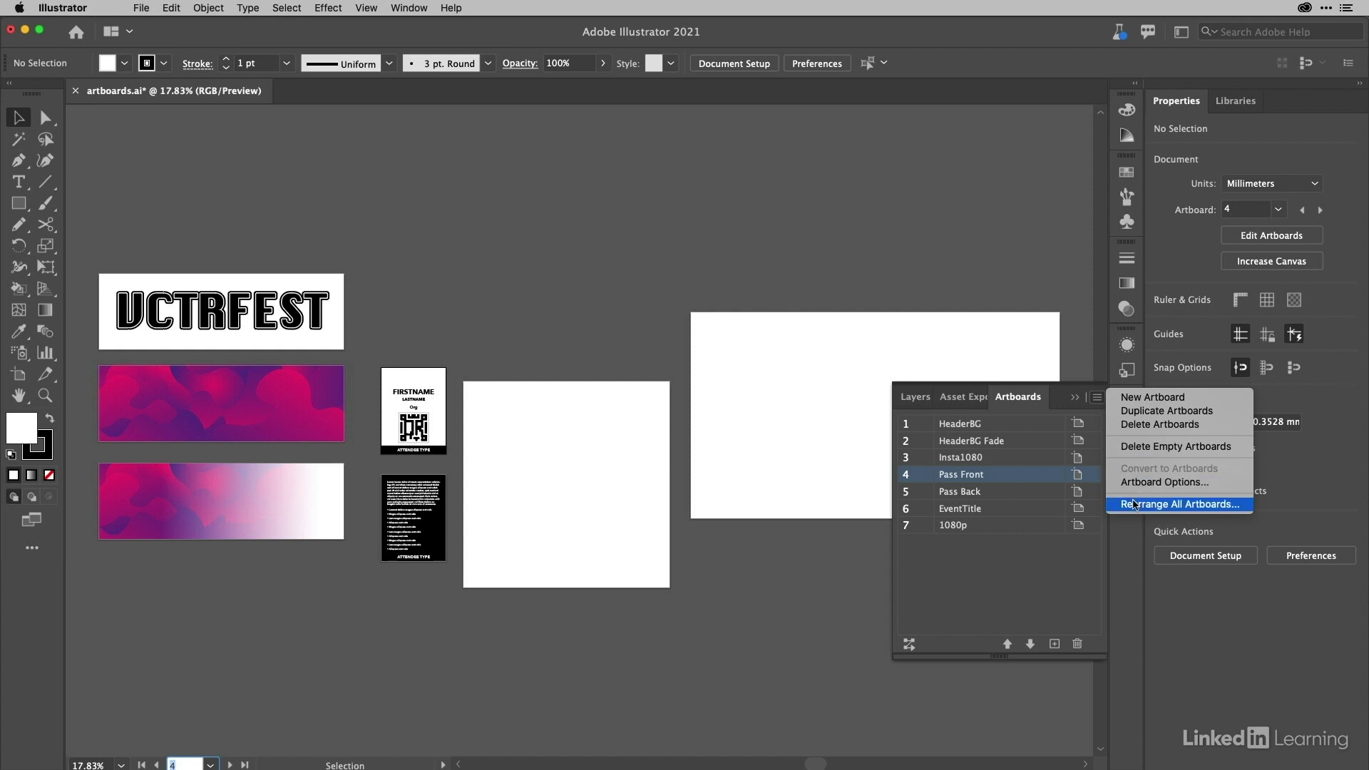
pyautogui.click(1101, 568)
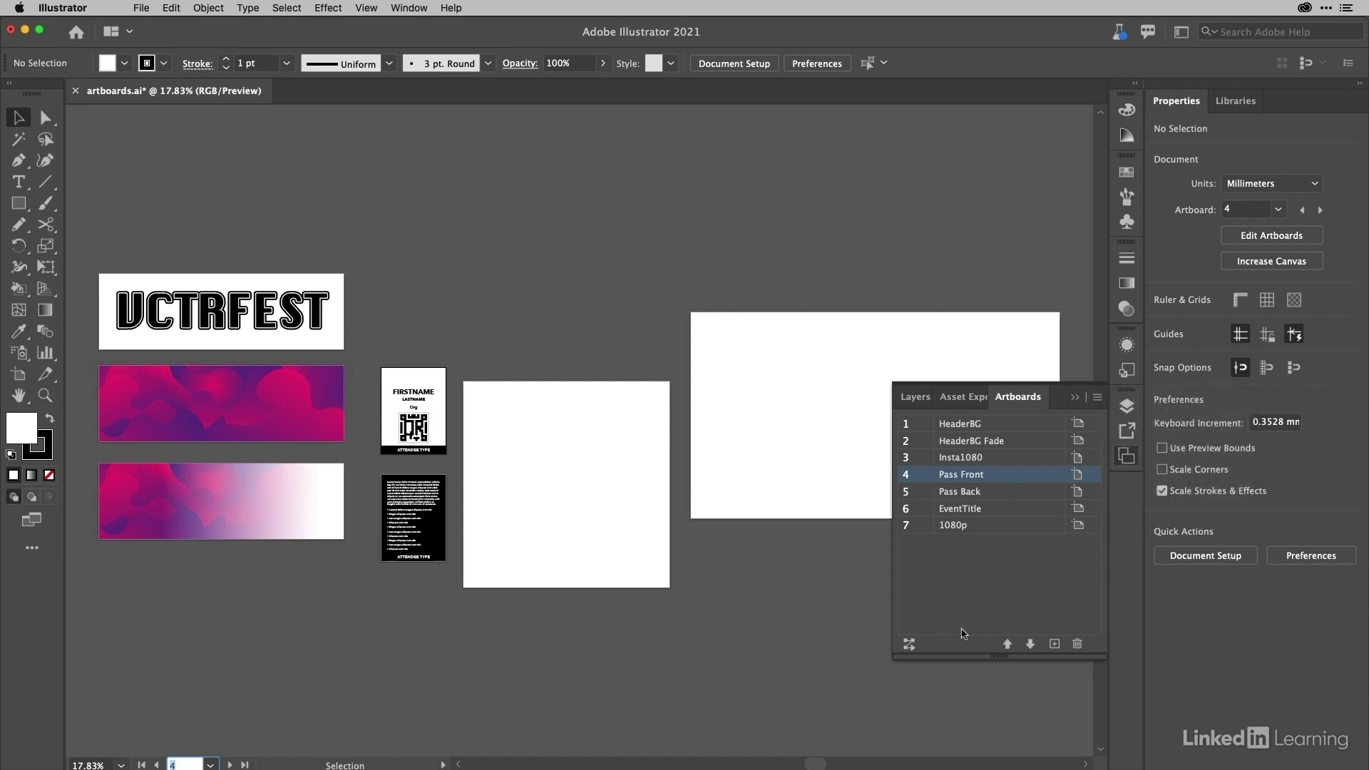
pyautogui.click(910, 645)
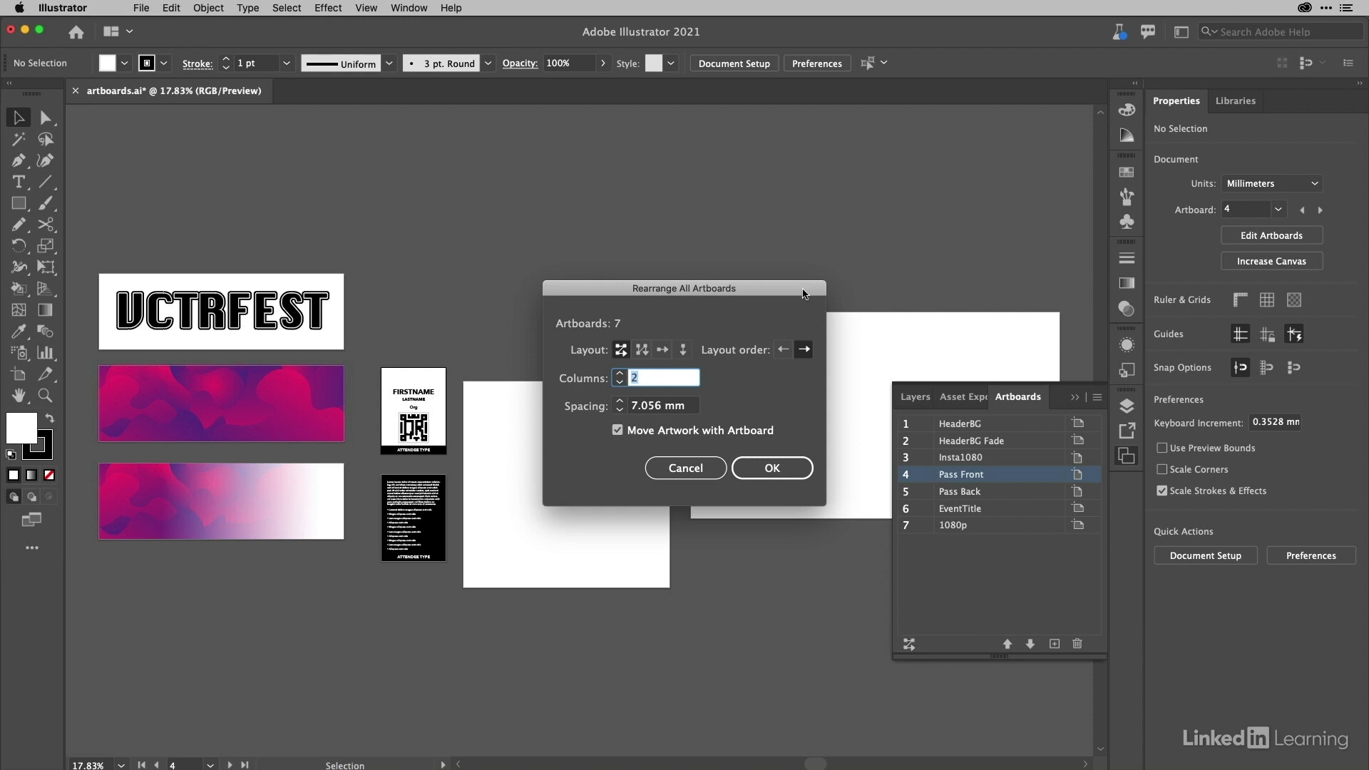
# Step: Rearrange the seven artboards by column with 40 mm spacing and confirm
pyautogui.moveTo(767, 293); pyautogui.dragTo(825, 178)
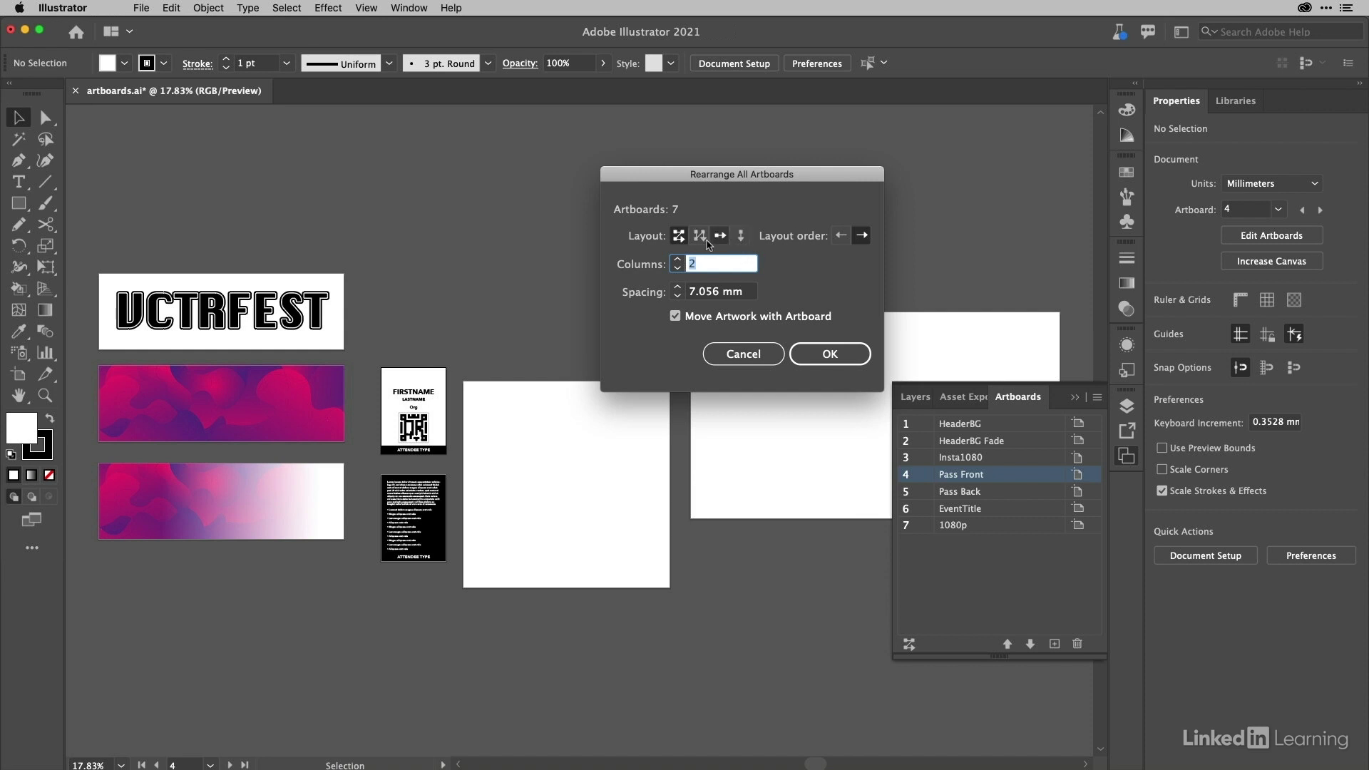
pyautogui.click(741, 235)
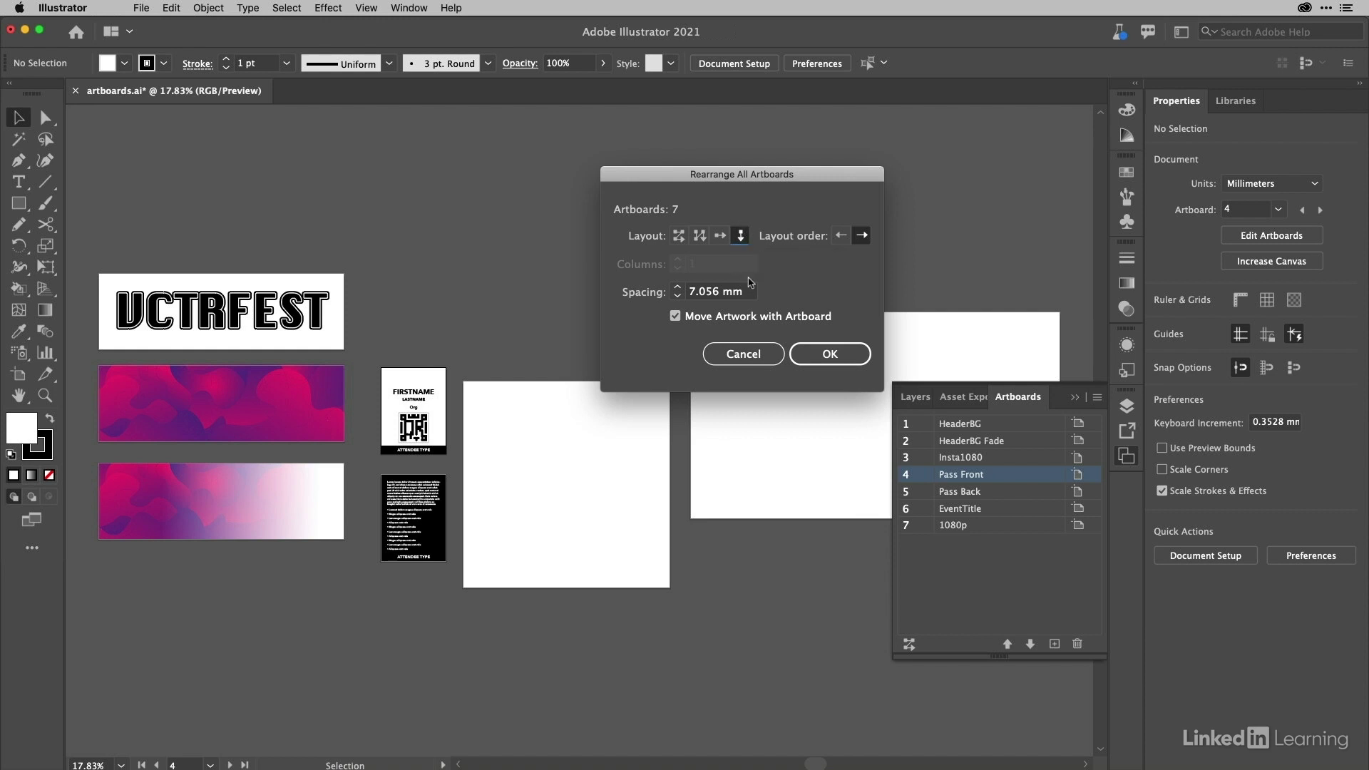
pyautogui.click(697, 293)
pyautogui.write('10')
pyautogui.press('Tab')
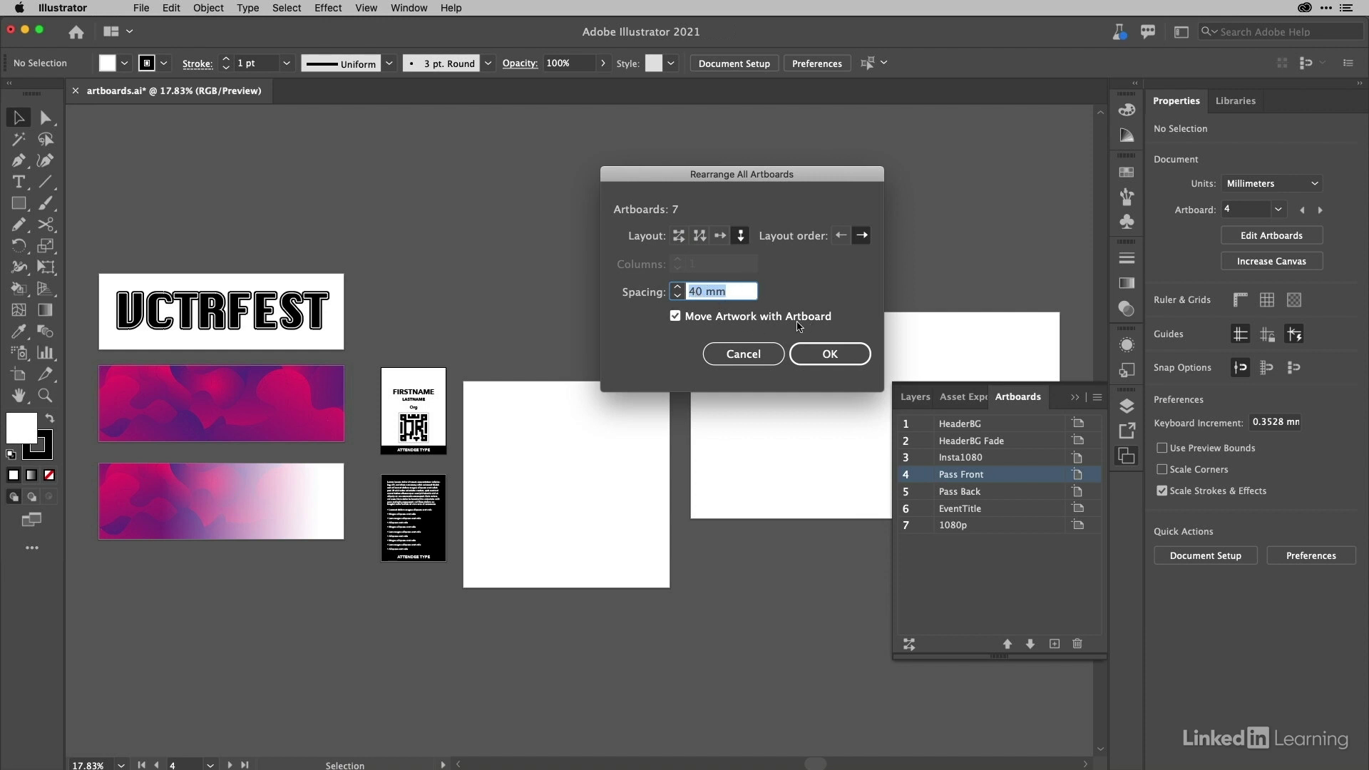
pyautogui.click(831, 354)
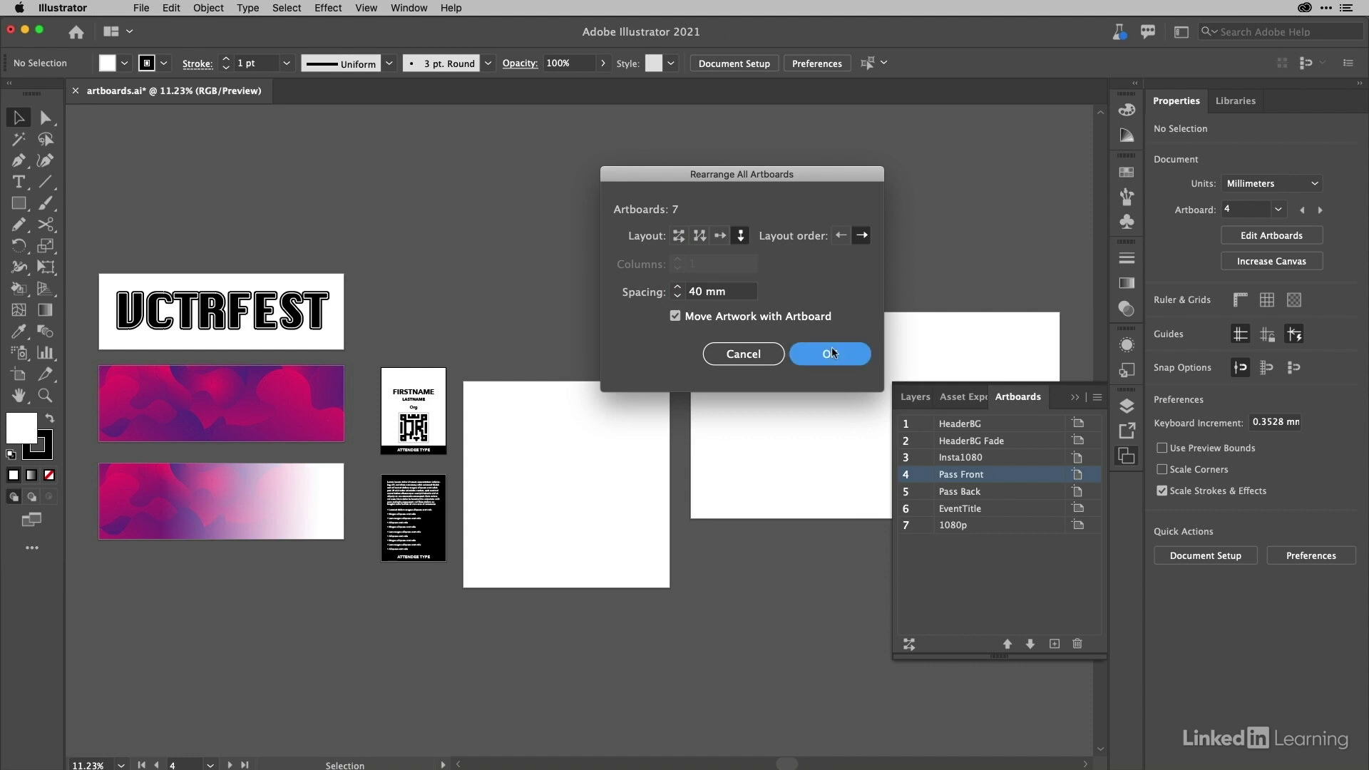